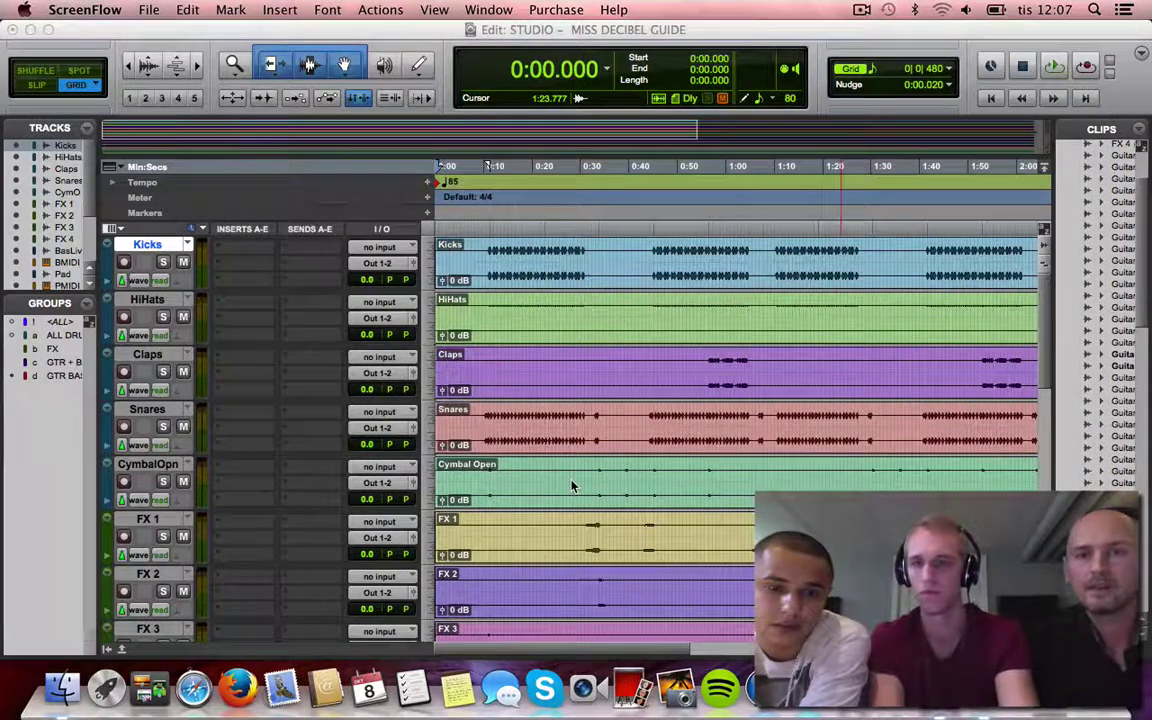
- Switch to Pro Tools and select the range from 0:11.294 to 0:31.058 across the Kicks, HiHats, Claps and Snares tracks
key("super+Tab")
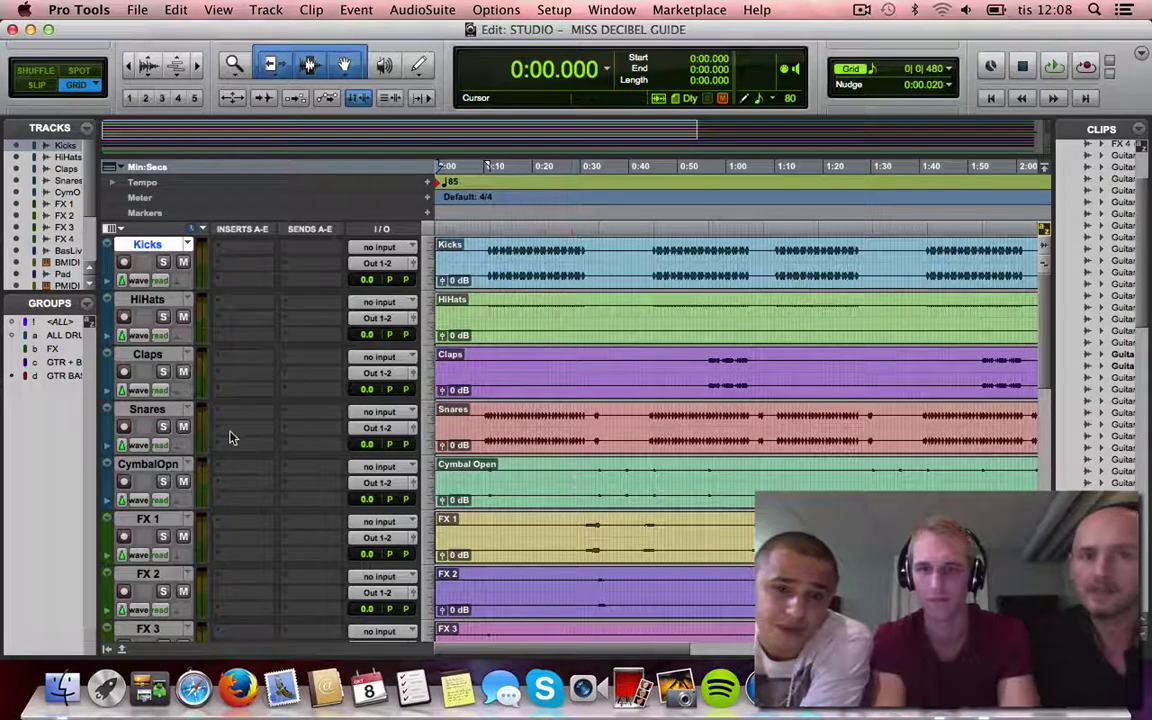
left_click(146, 410)
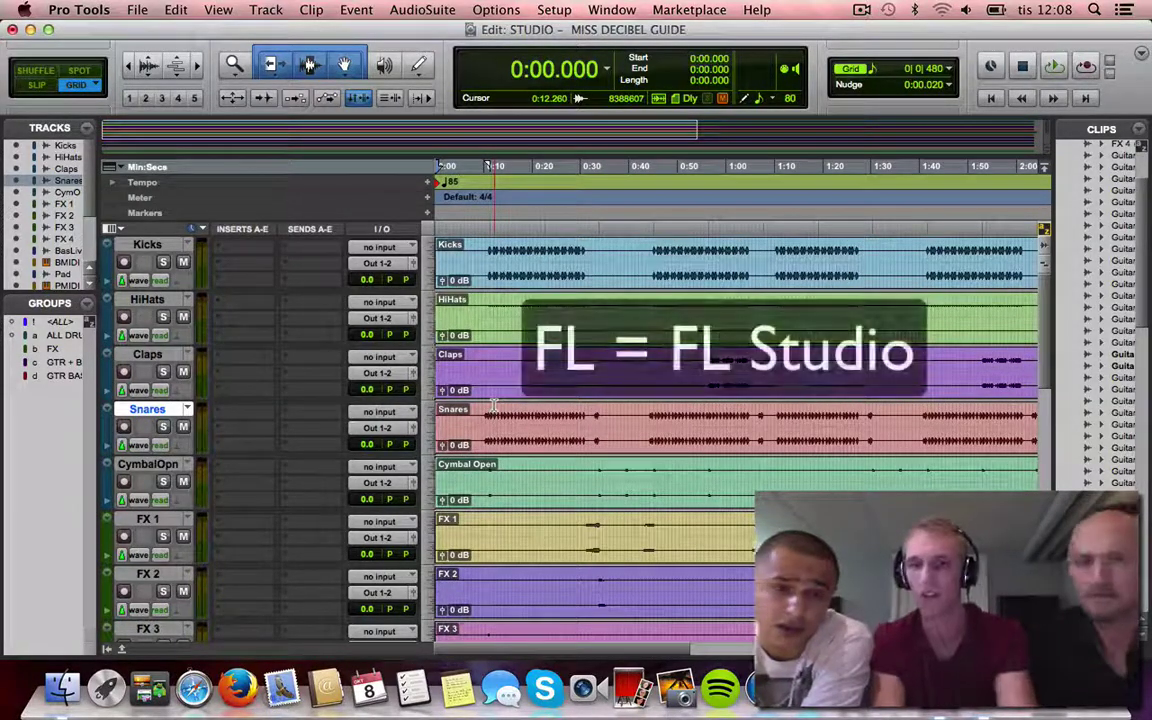
key("t")
key("t")
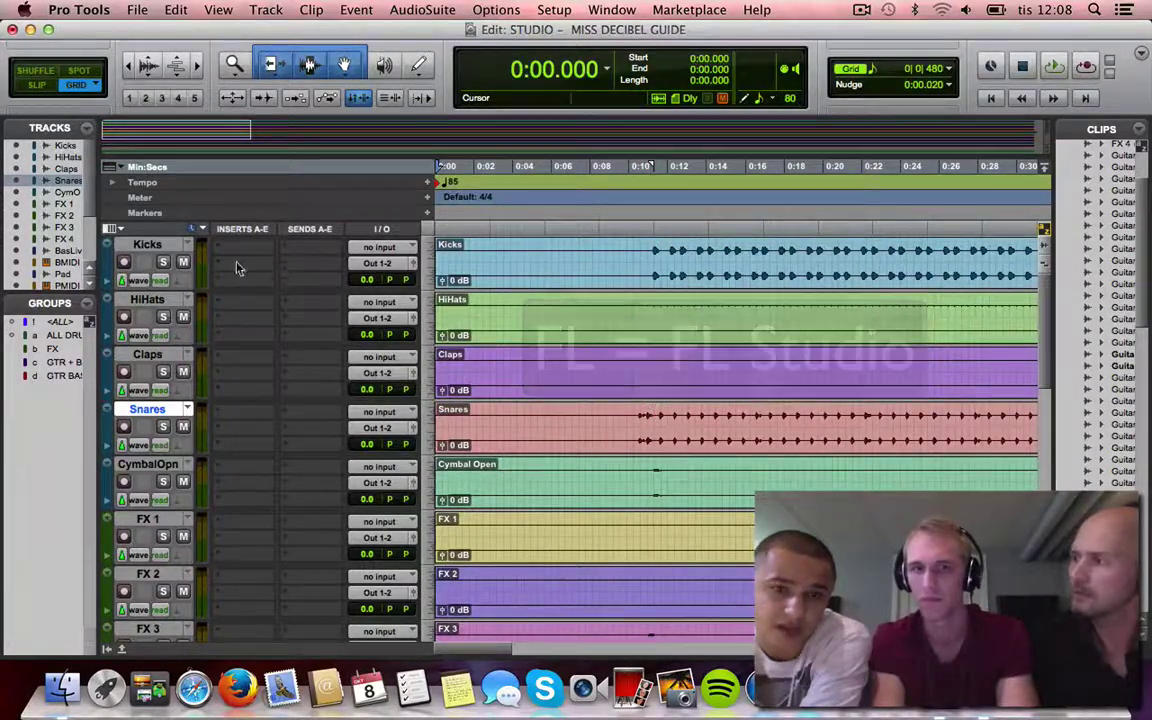
left_click(147, 244)
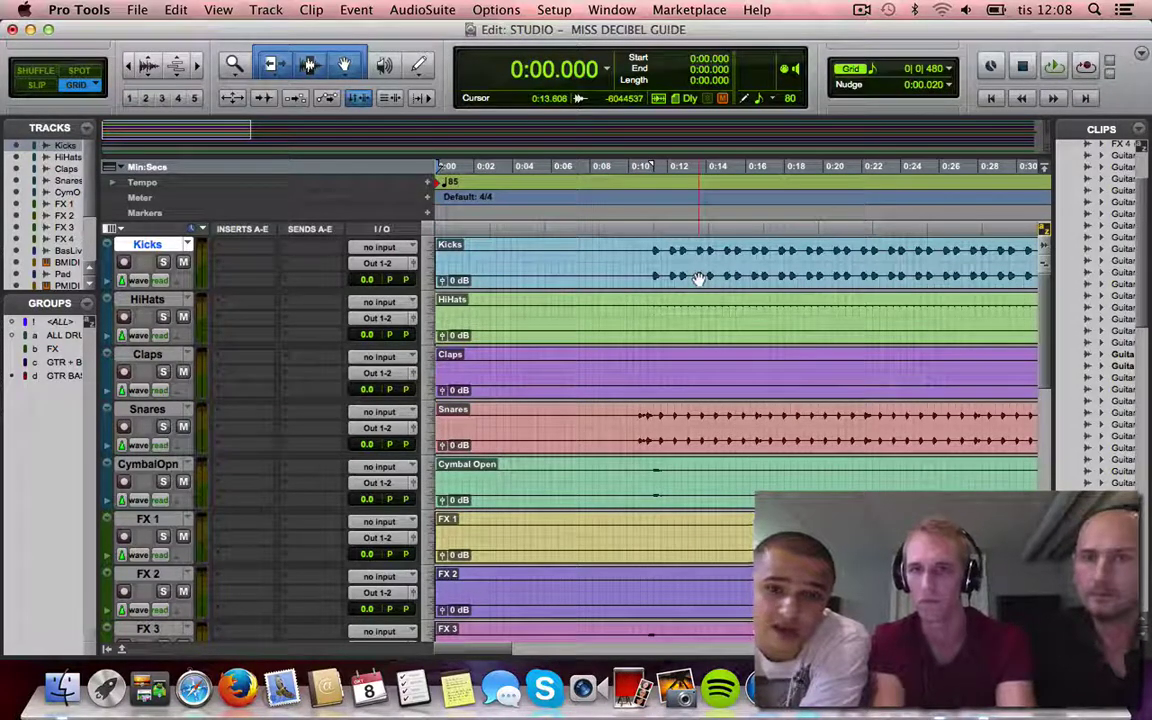
scroll(699, 278, "right", 5)
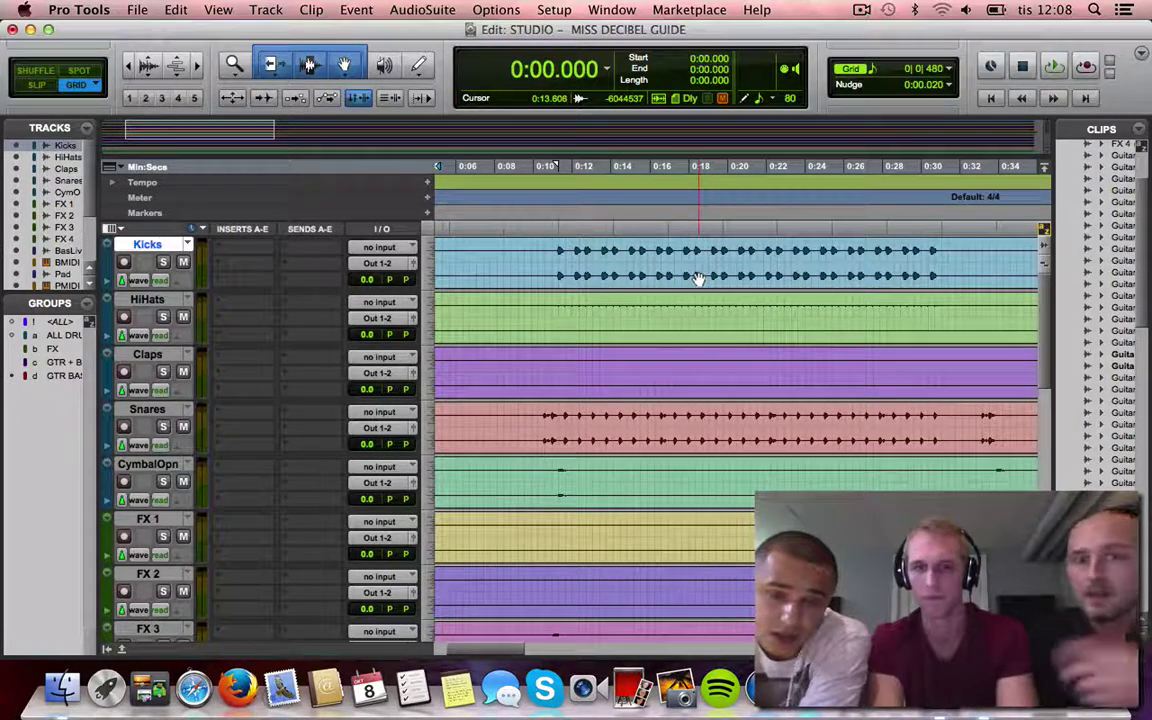
left_click_drag(558, 258, 940, 430)
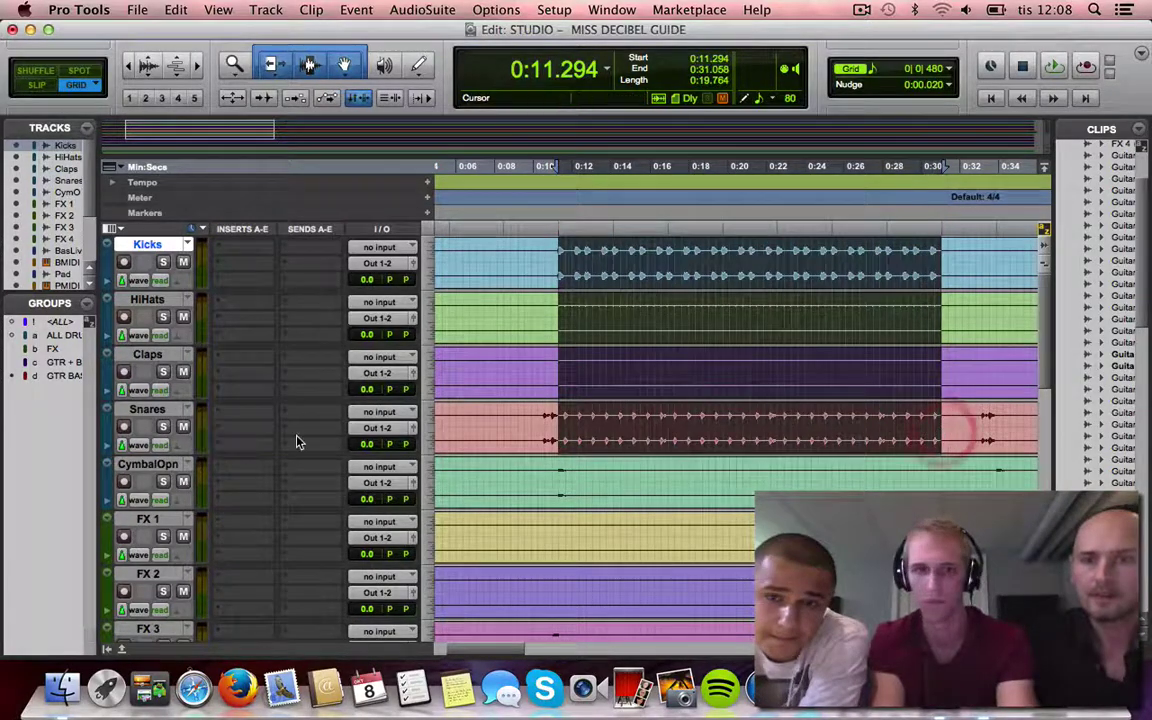
- Select and solo the five tracks from Kicks to CymbalOpn, and start playback of the selected range
left_click(150, 464)
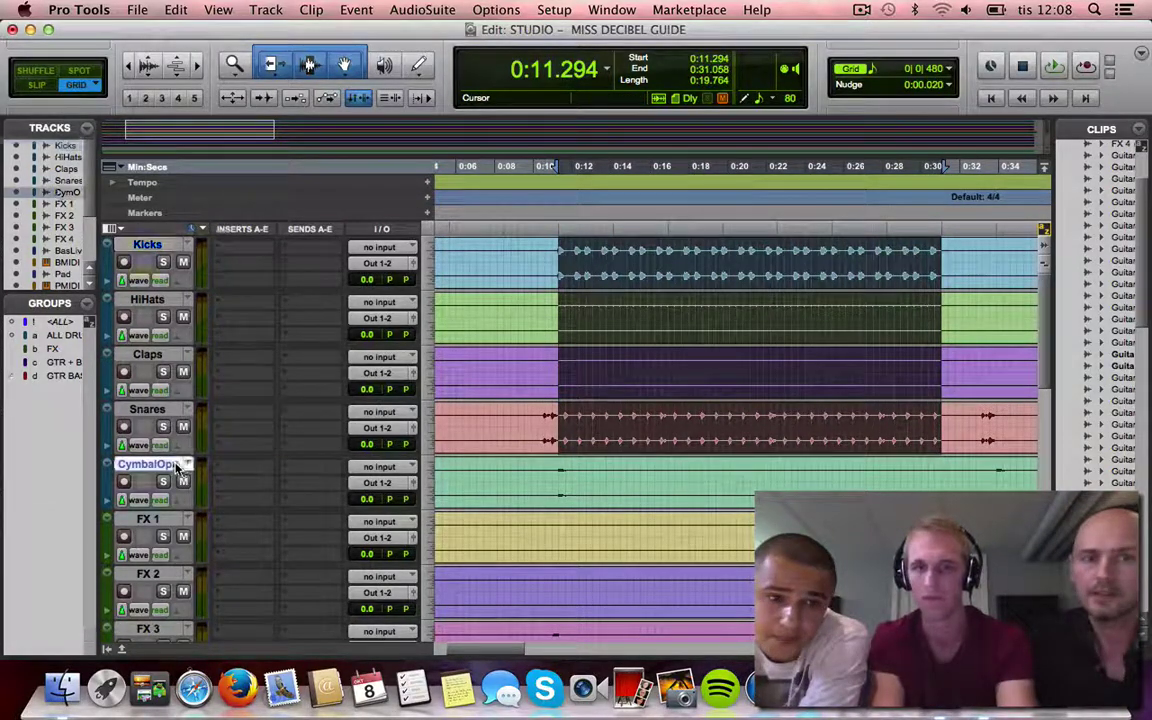
left_click(158, 246, "shift")
left_click(163, 261, "alt+shift")
key("r")
key("r")
key("space")
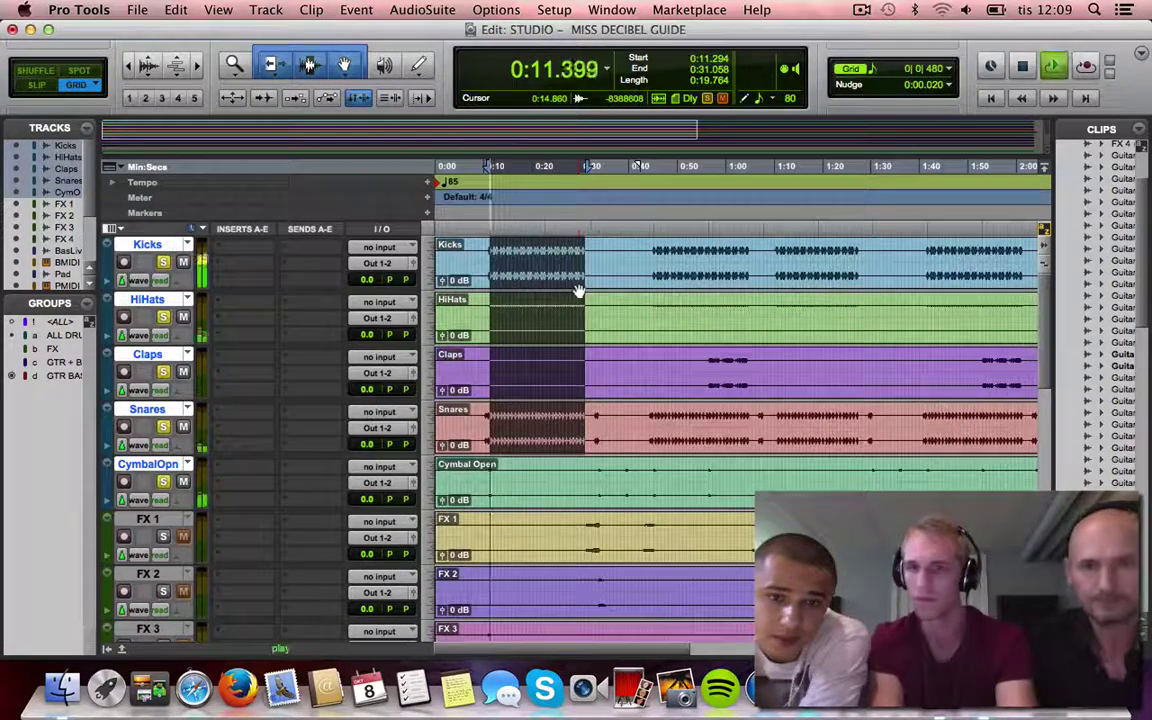
- Select the second drum section from 0:53.647 to 1:04.941 across the Kicks to Snares tracks for playback
key("super+bracketright")
key("super+bracketright")
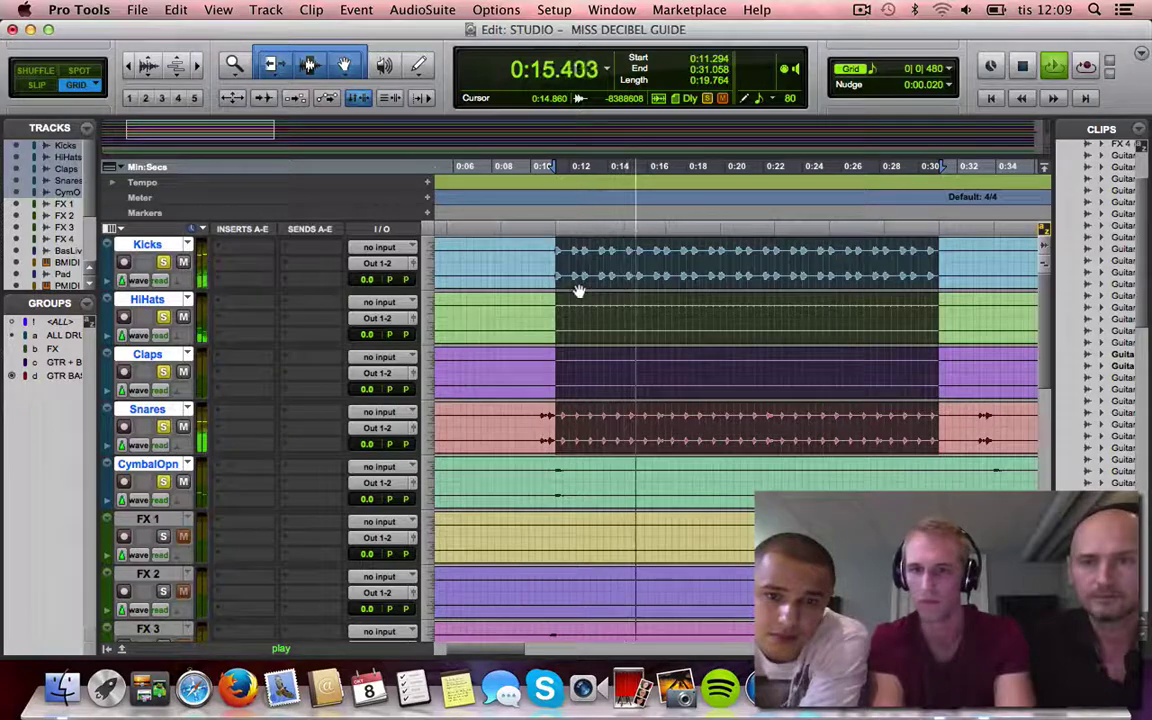
scroll(578, 290, "right", 10)
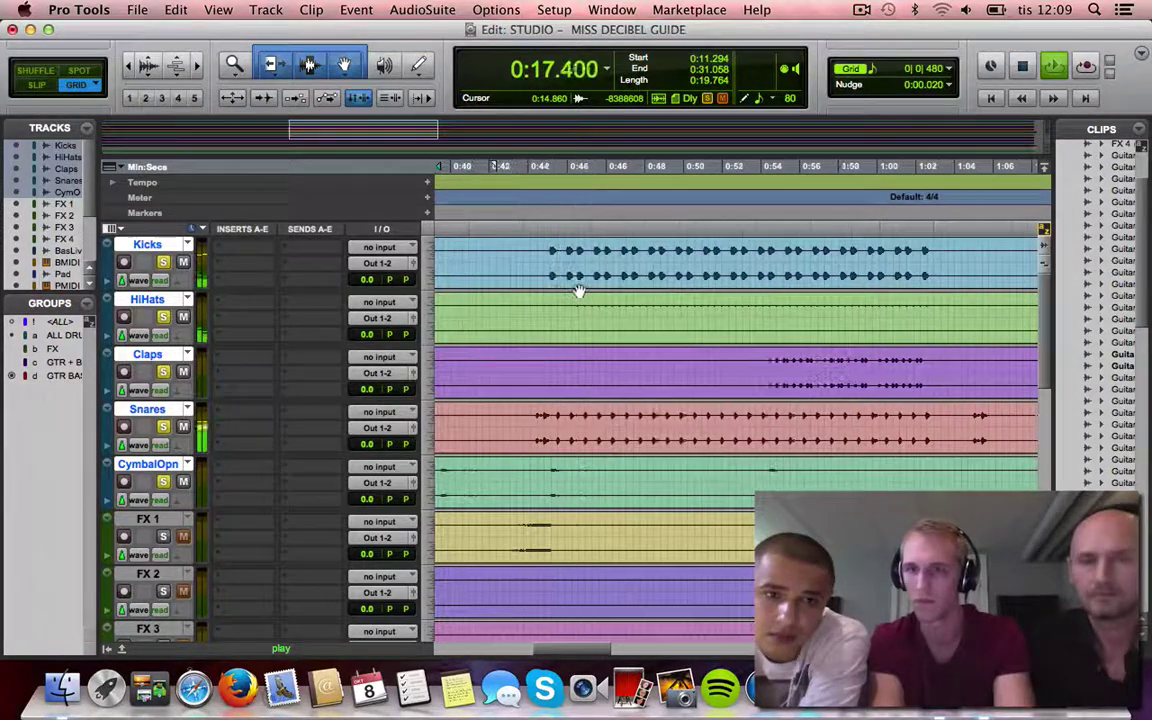
left_click_drag(771, 250, 931, 418)
left_click(732, 308, "shift")
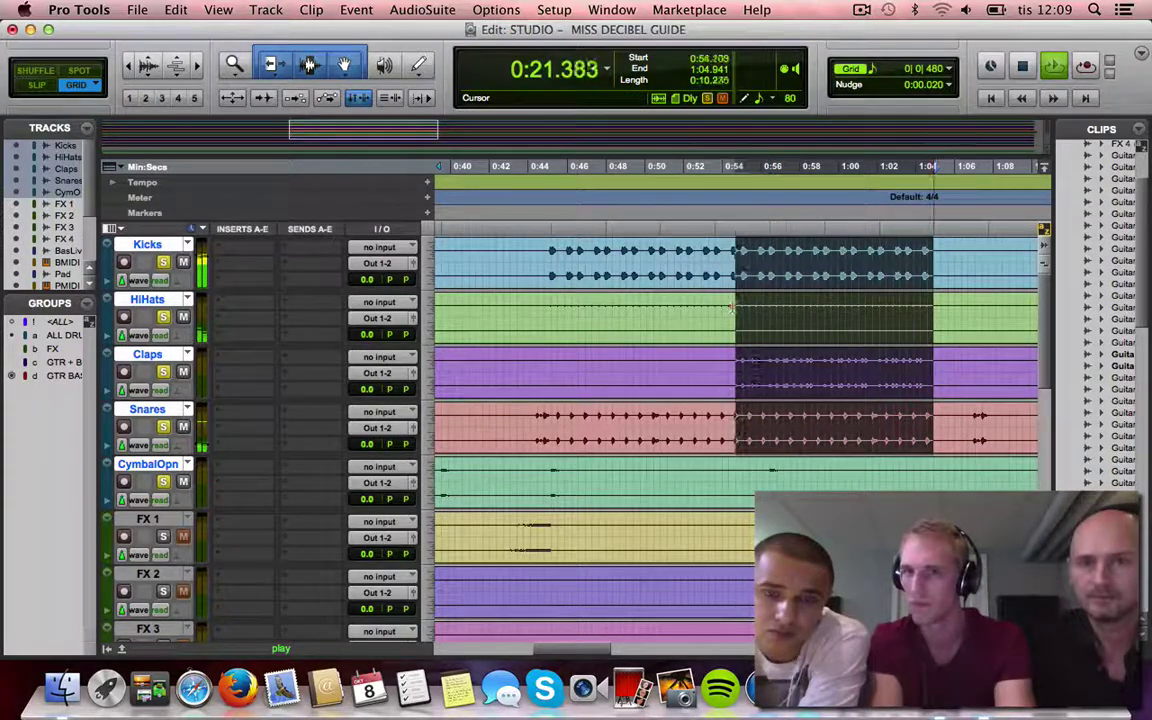
left_click(716, 306, "shift")
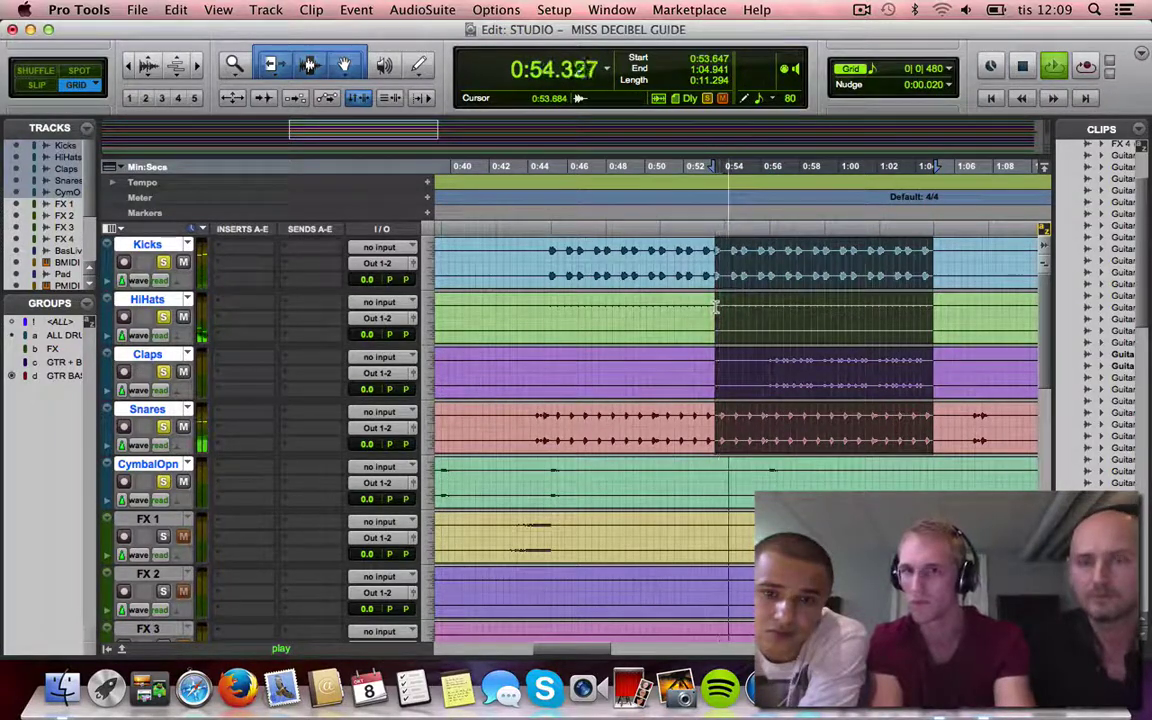
- Listen to the soloed drum section containing the claps while looking over the tracks, and stop playback
scroll(521, 350, "down", 4)
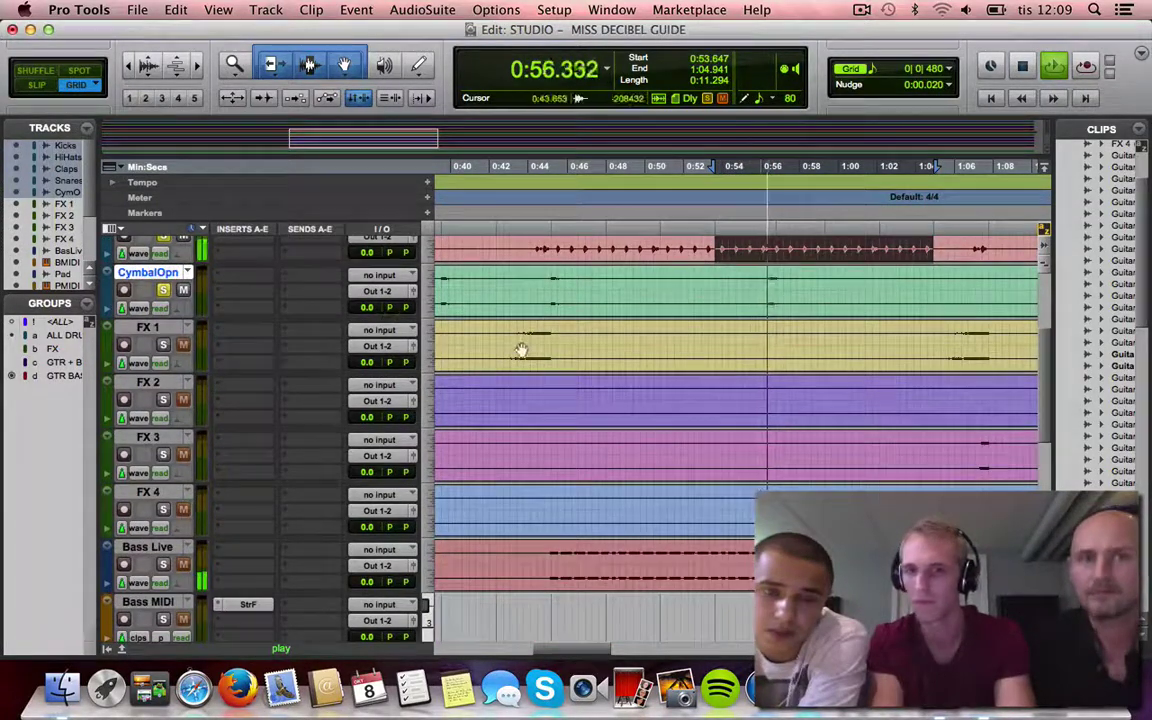
scroll(521, 350, "up", 4)
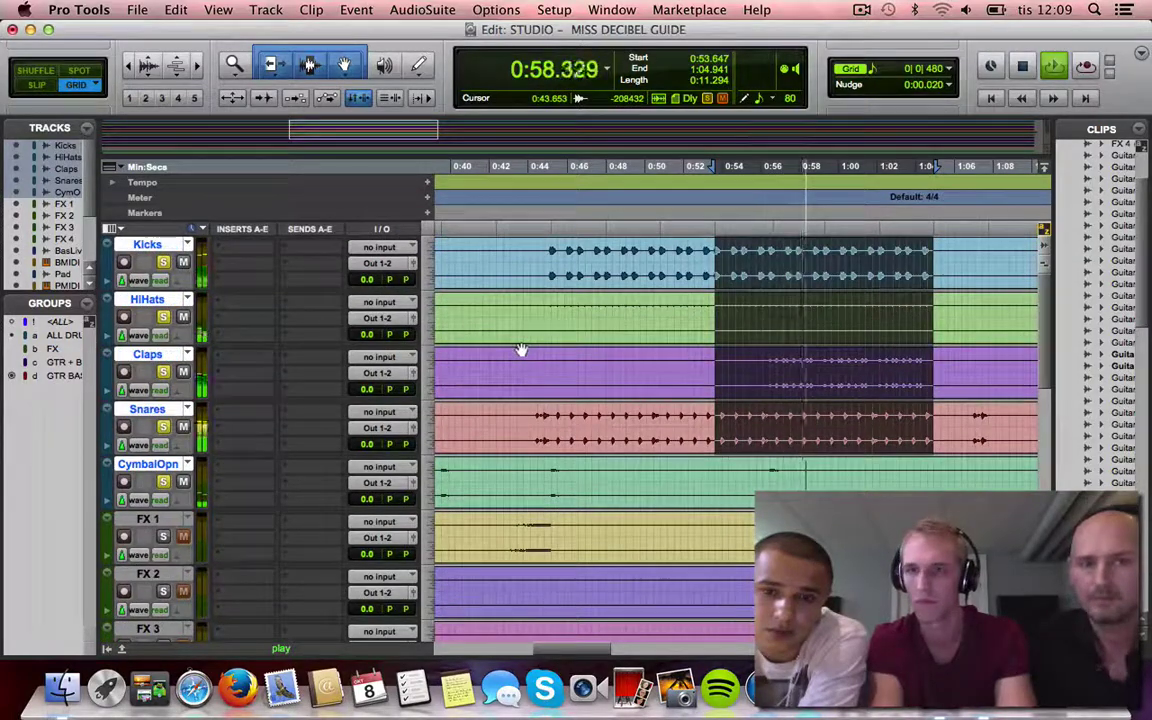
scroll(521, 350, "right", 4)
scroll(521, 350, "left", 3)
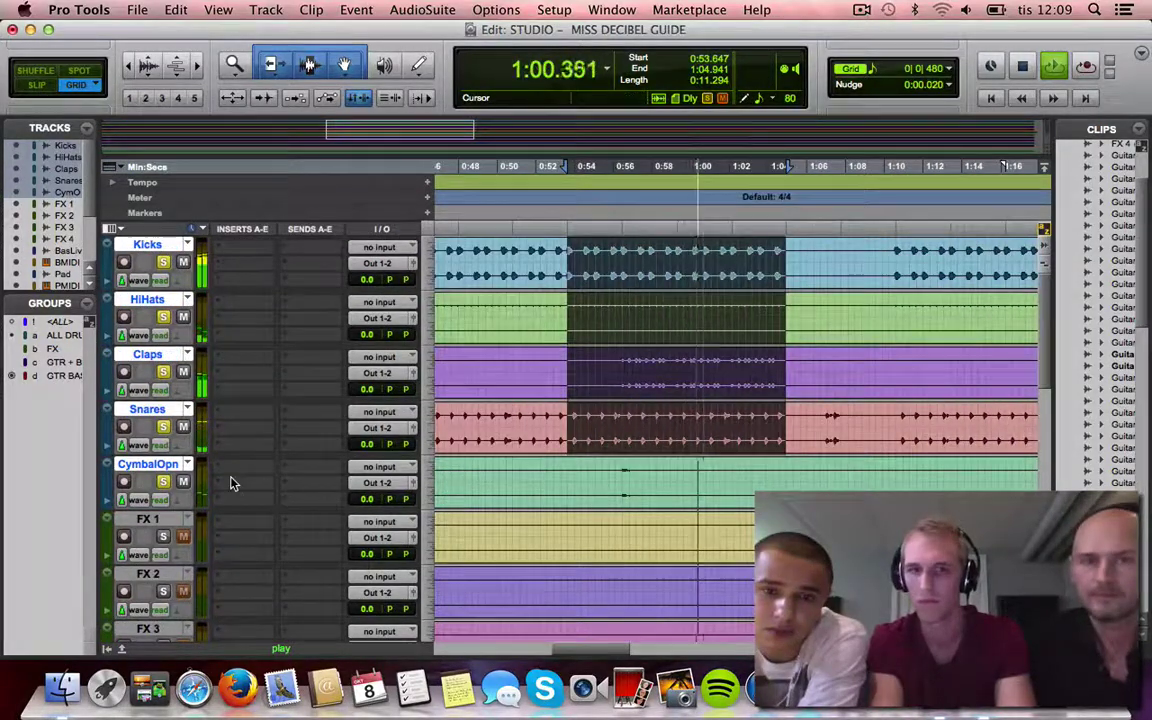
key("space")
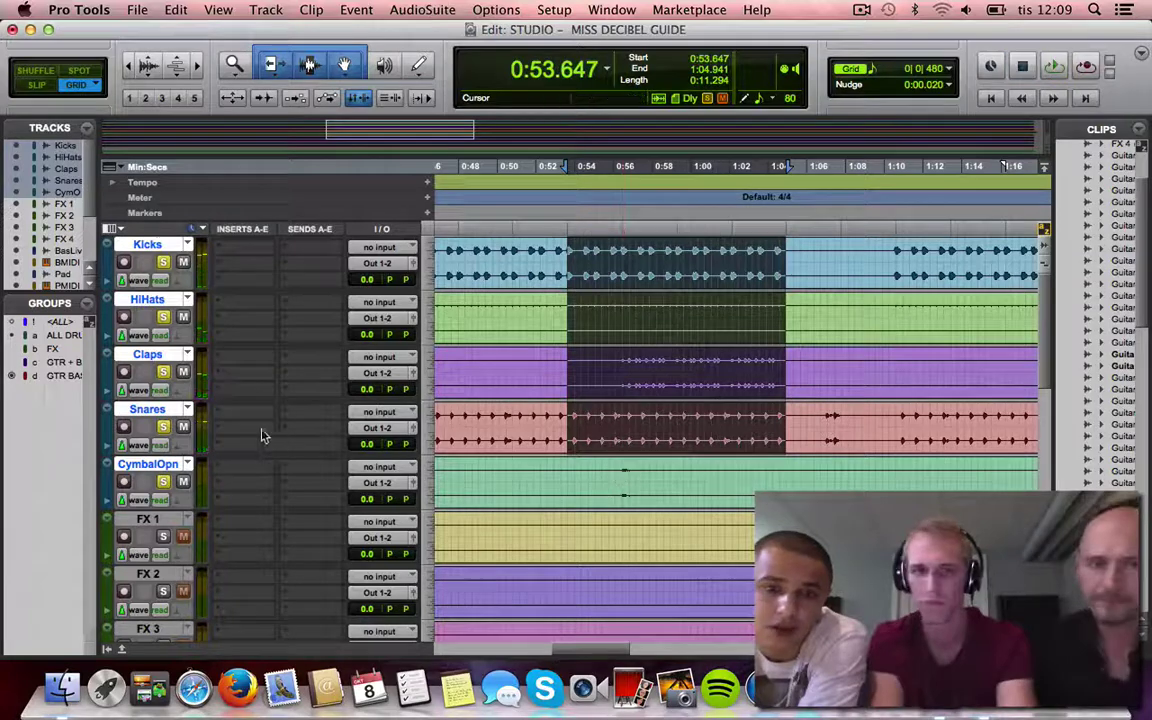
- Select the Claps track and mark its first clap passage from 0:56.470 to 1:04.588
key("super+bracketleft")
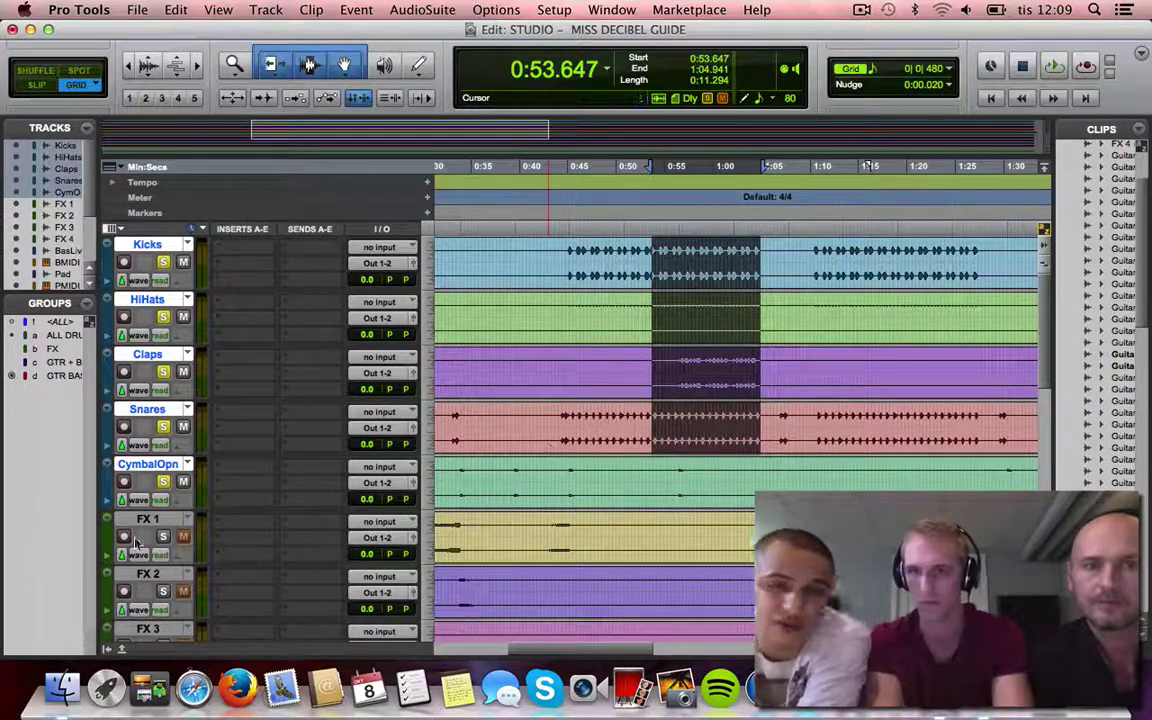
left_click(148, 355)
key("t")
key("t")
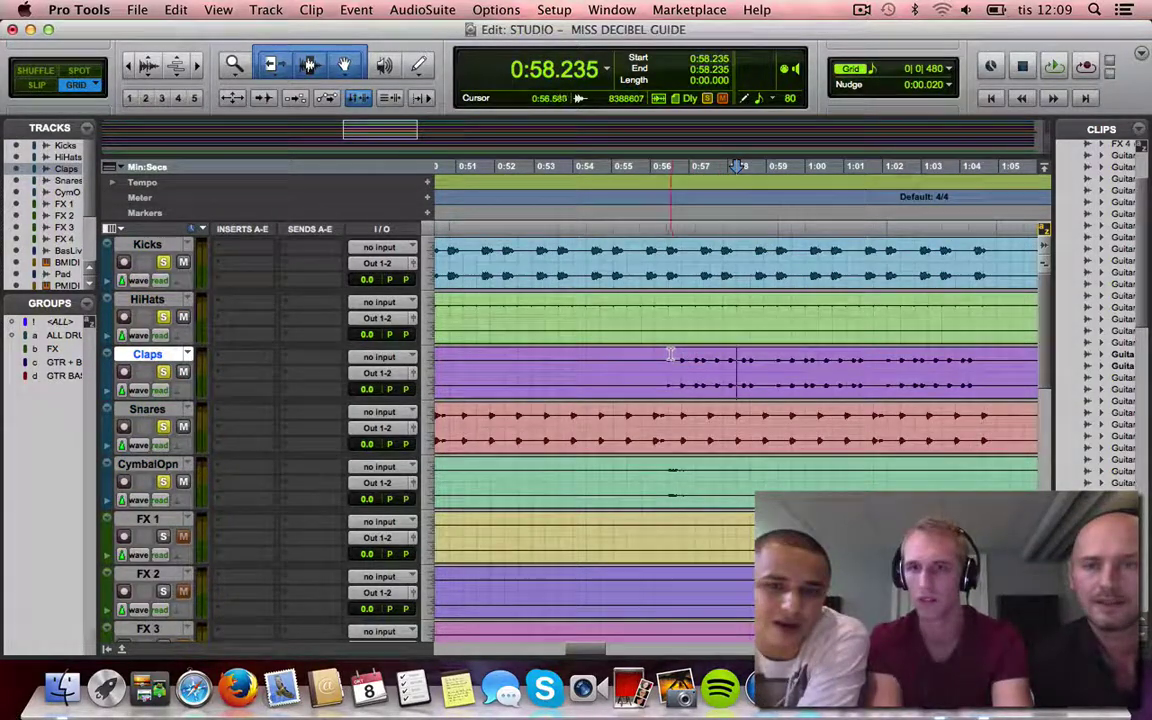
left_click(664, 351)
key("r")
left_click(860, 365, "shift")
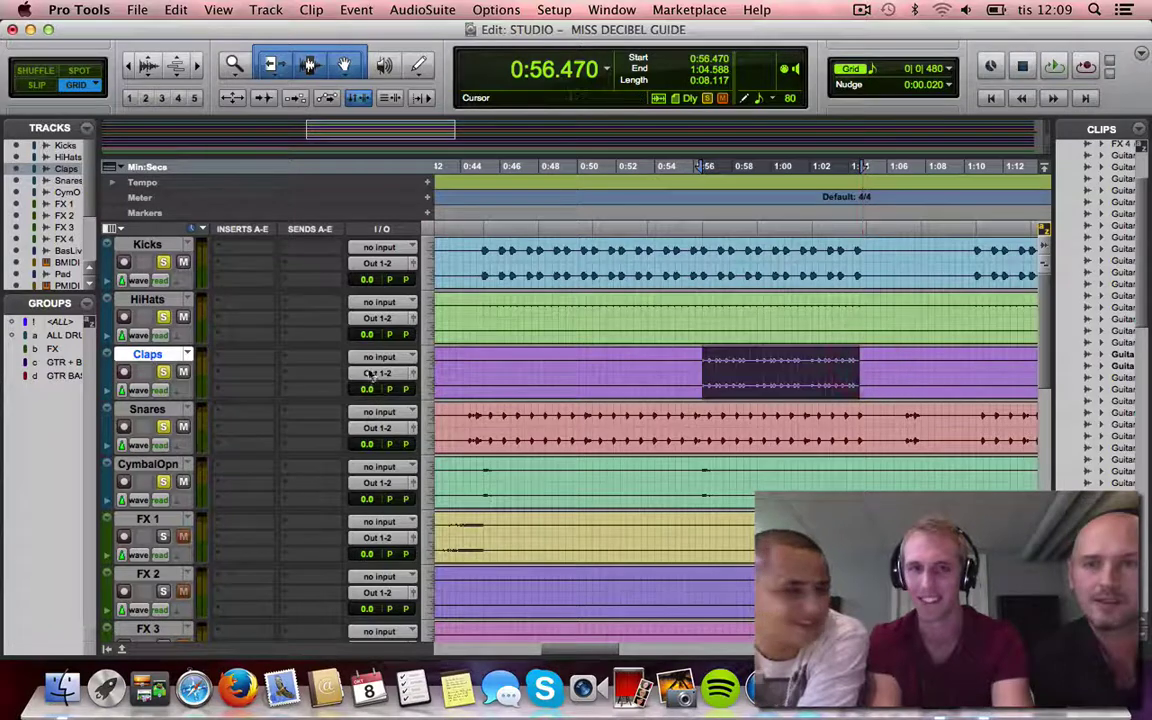
- Solo only the Claps track, play its selected passage with Snares briefly soloed alongside, and stop playback
left_click(162, 372)
left_click(163, 372)
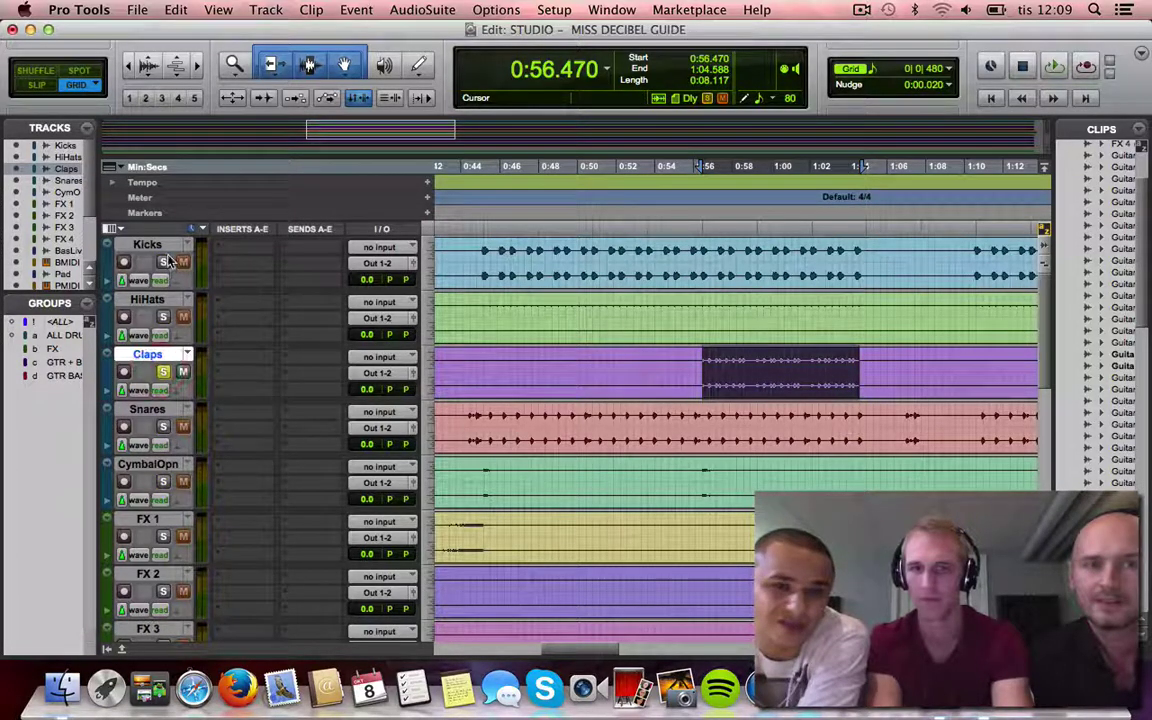
key("space")
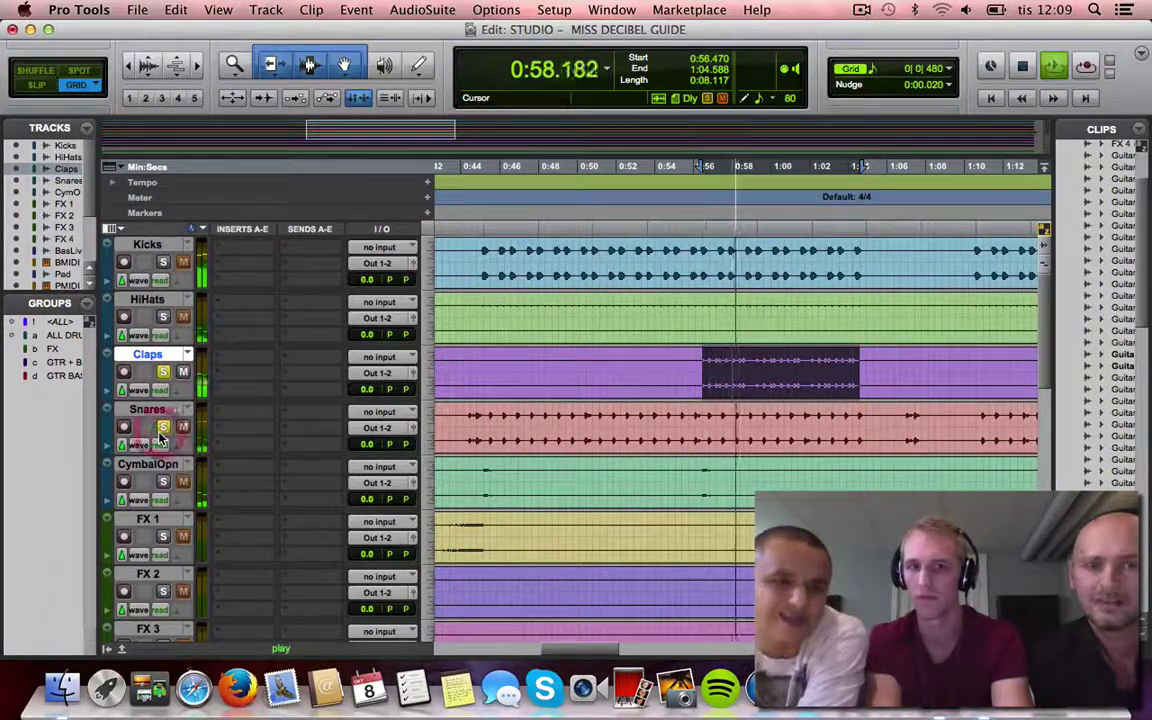
left_click(163, 426)
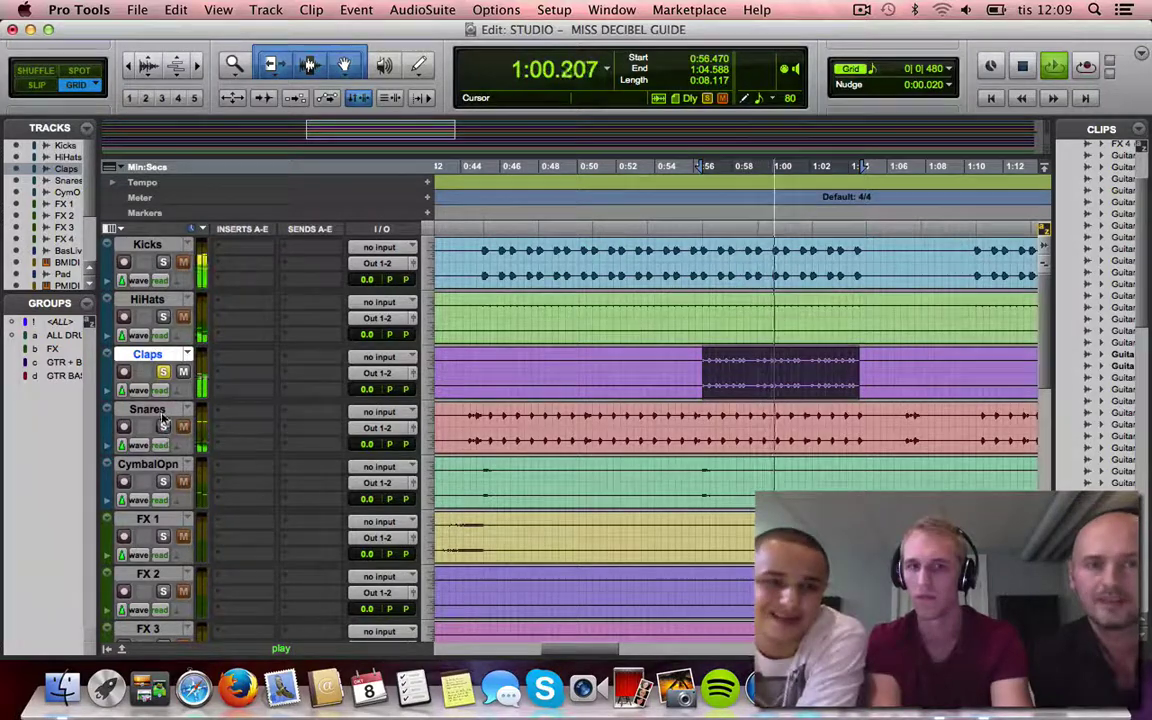
key("space")
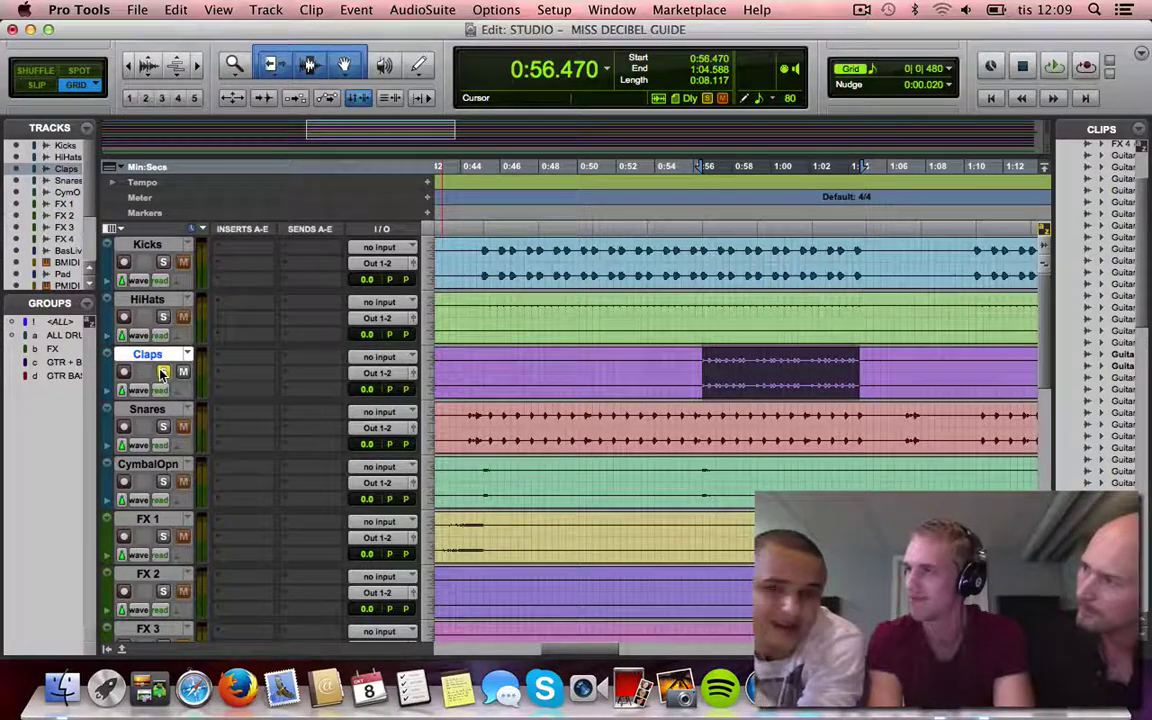
- Turn off solo on the Claps track and return to the start of the session
left_click(163, 372)
key("r")
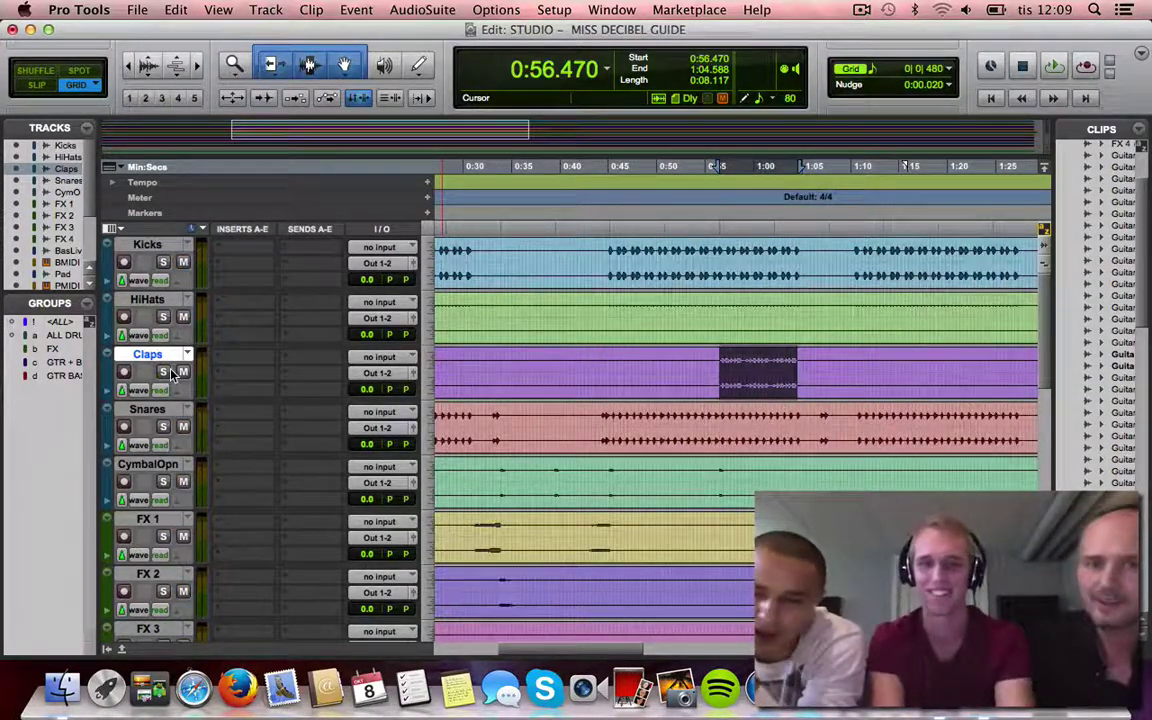
key("Return")
key("r")
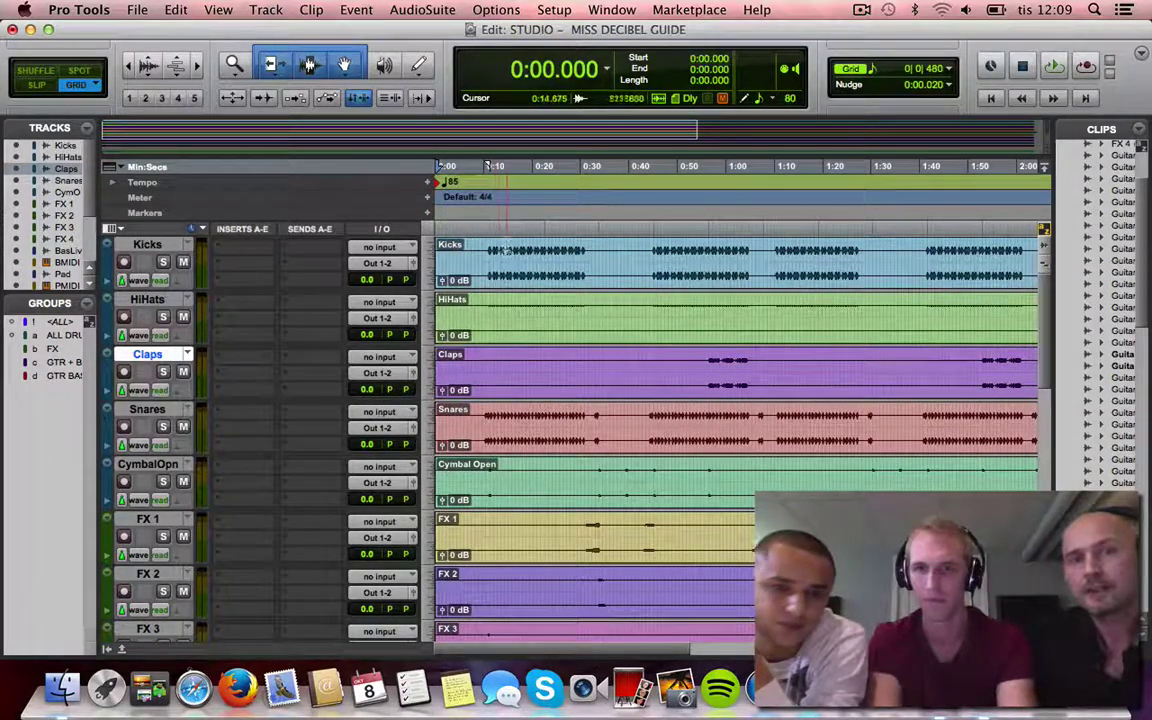
- Select the opening kick passage on the Kicks track from 0:10.941 to 0:16.941
left_click(506, 239)
key("super+bracketright")
left_click_drag(572, 258, 805, 262)
key("super+bracketleft")
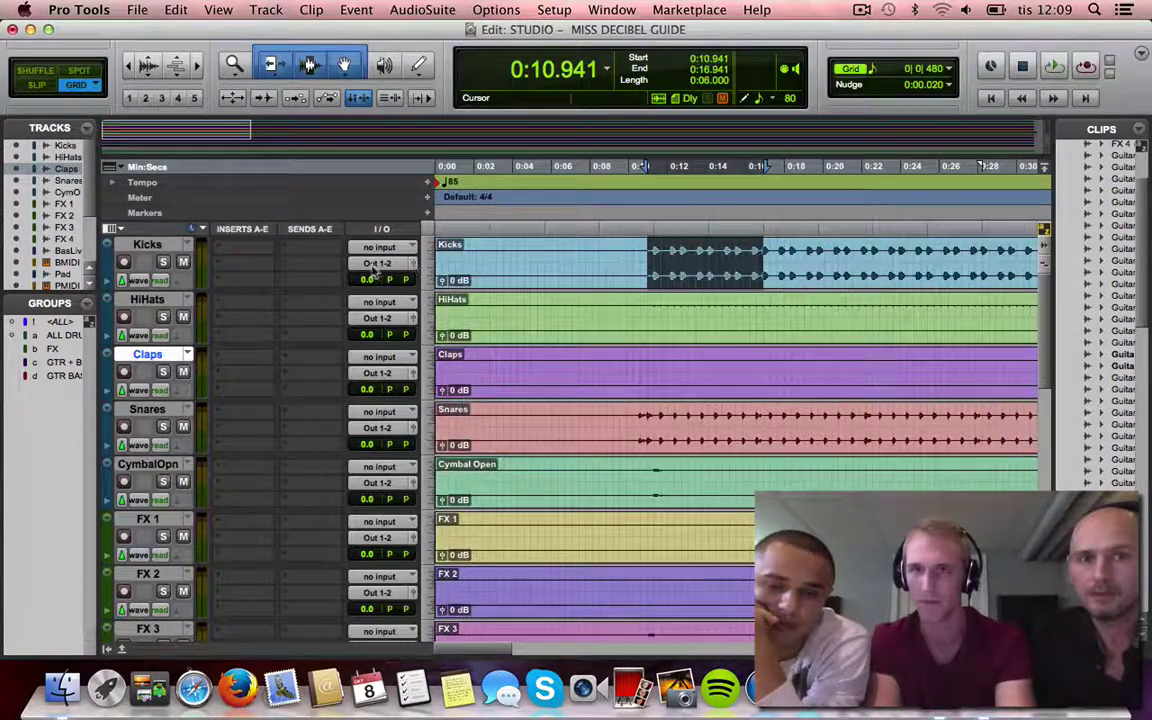
- Solo and select the Kicks track, and save the session
left_click(164, 260)
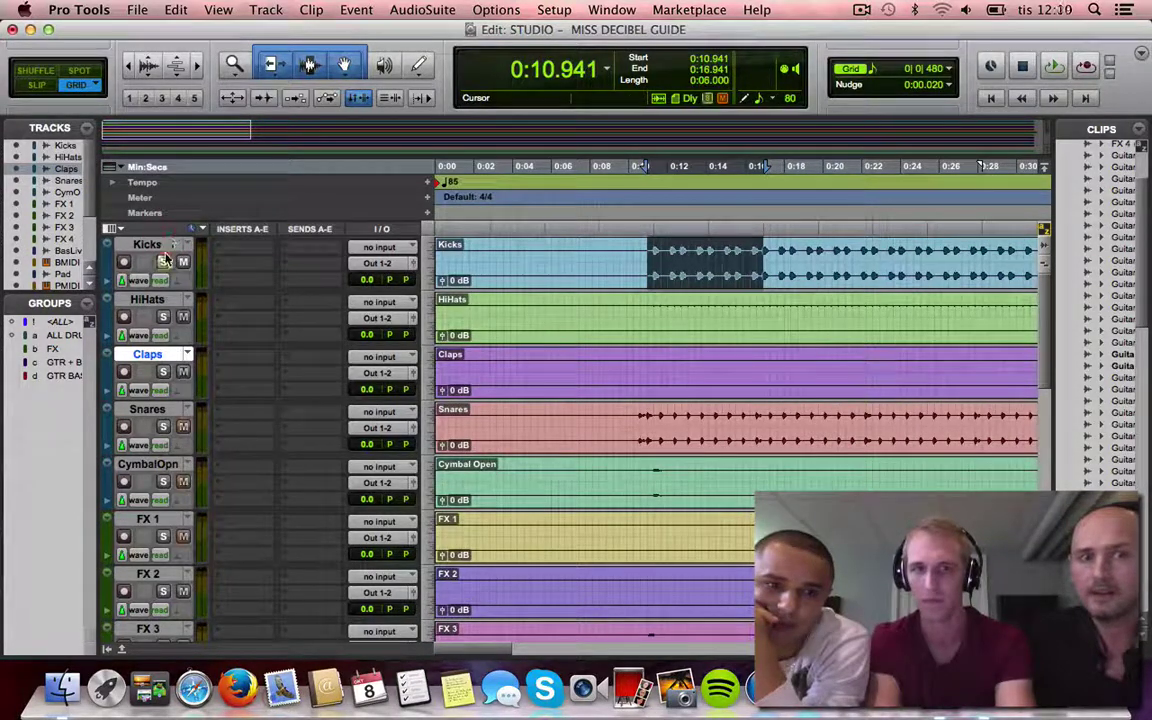
left_click(174, 244)
key("super+s")
- Move the start of the Kicks selection to the first kick hit at 0:11.294
key("r")
key("t")
key("t")
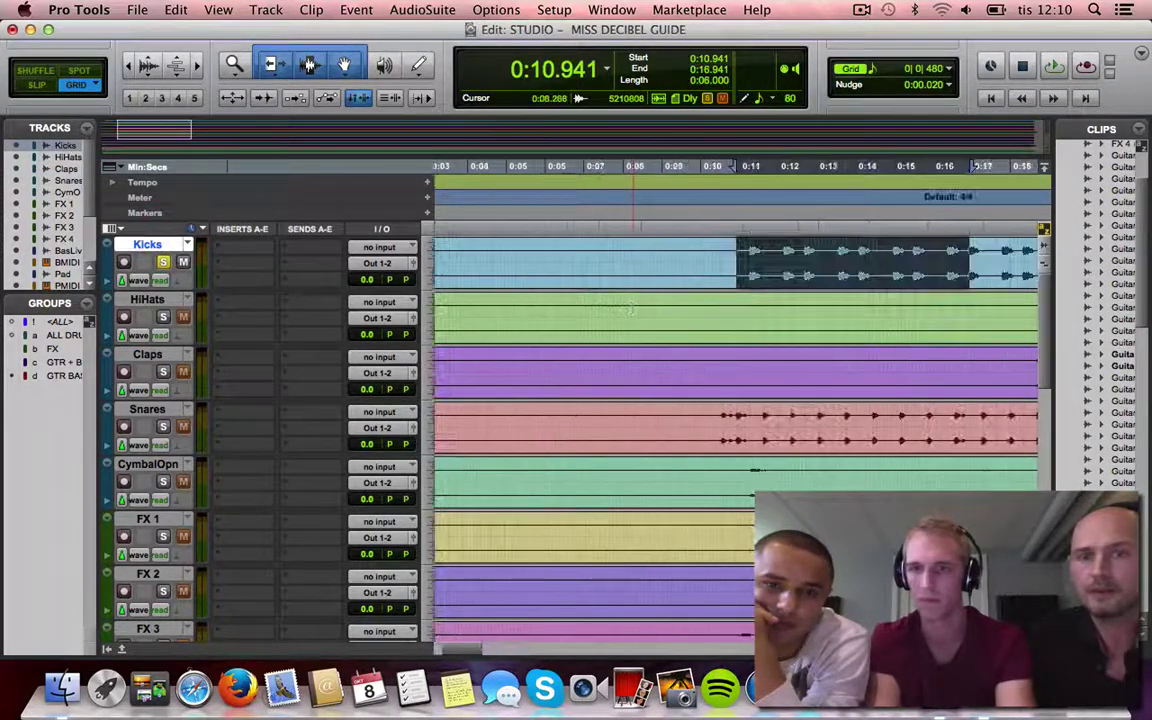
left_click(752, 249, "shift")
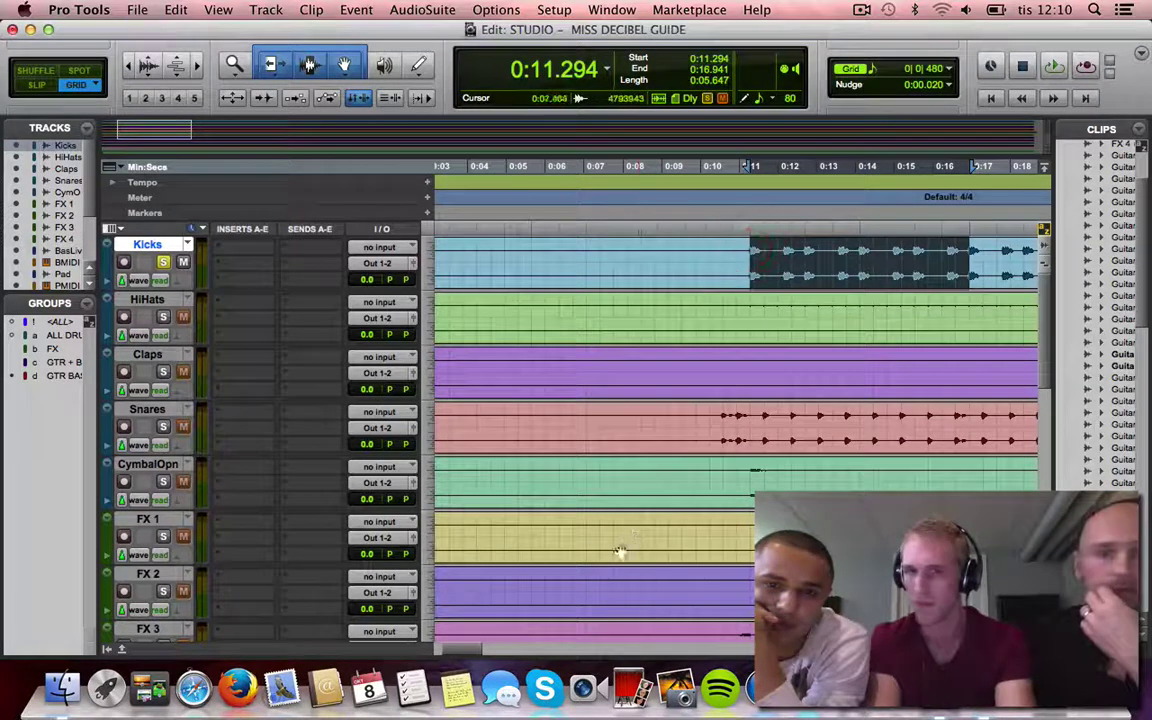
- Extend the Kicks selection to the end of the first kick section at 0:31.058
left_click_drag(463, 651, 479, 649)
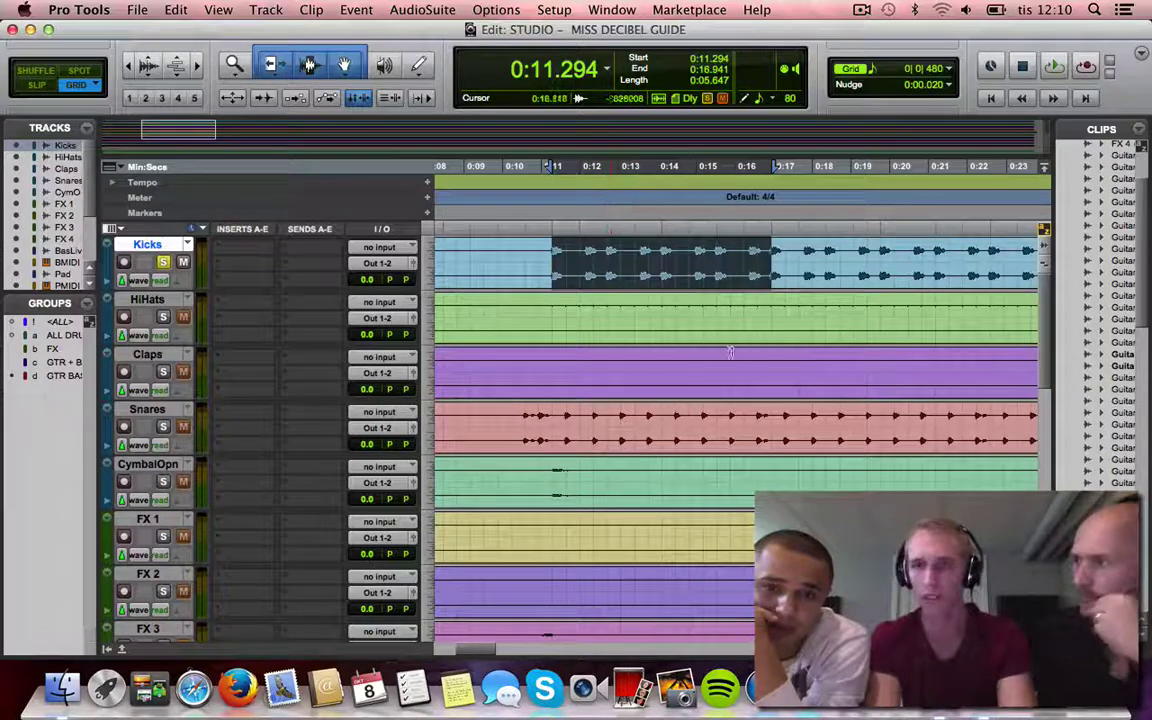
key("r")
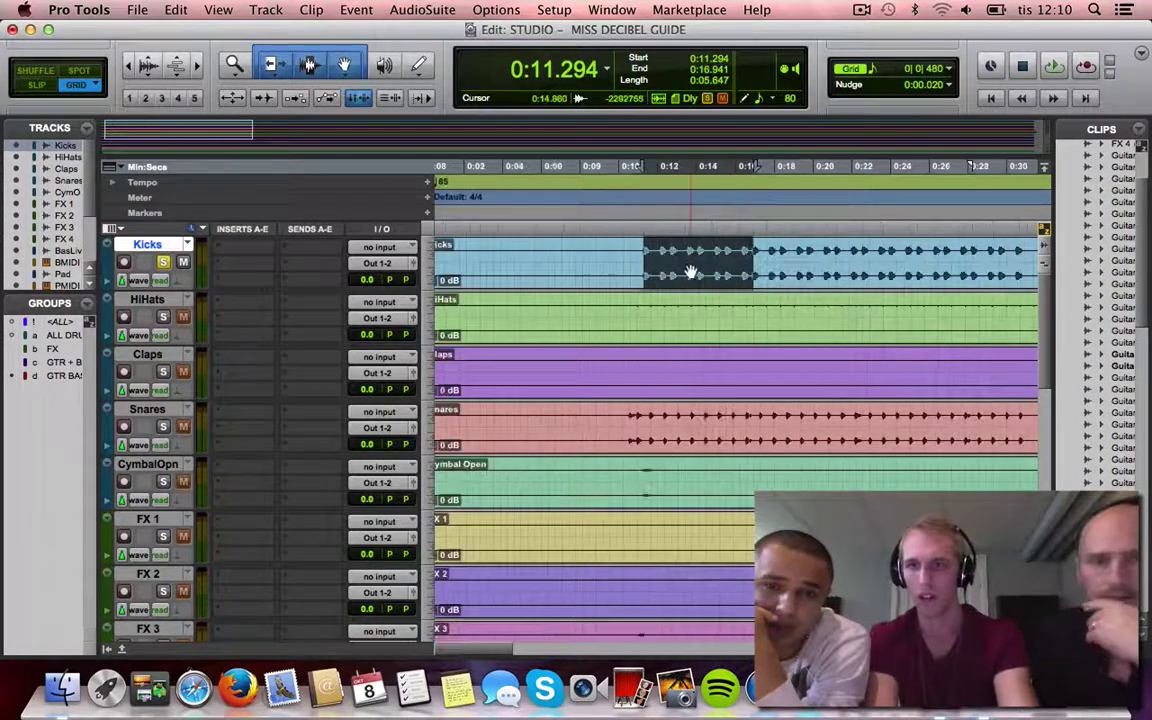
scroll(690, 272, "right", 5)
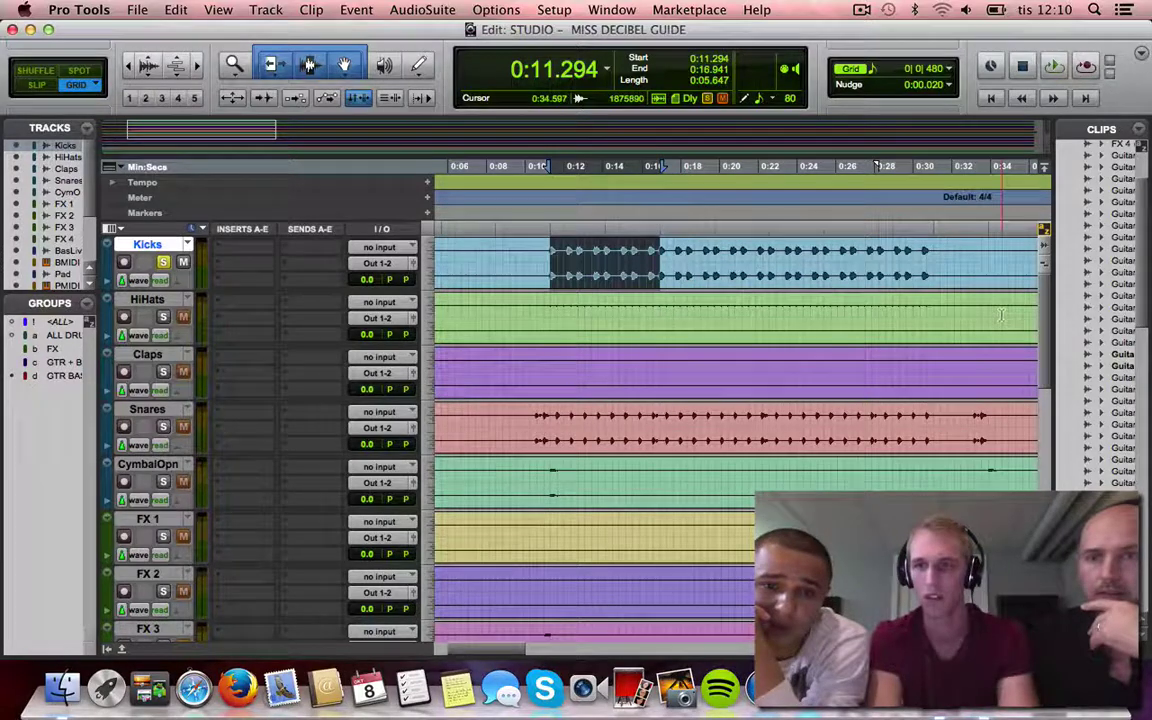
scroll(508, 653, "left", 2)
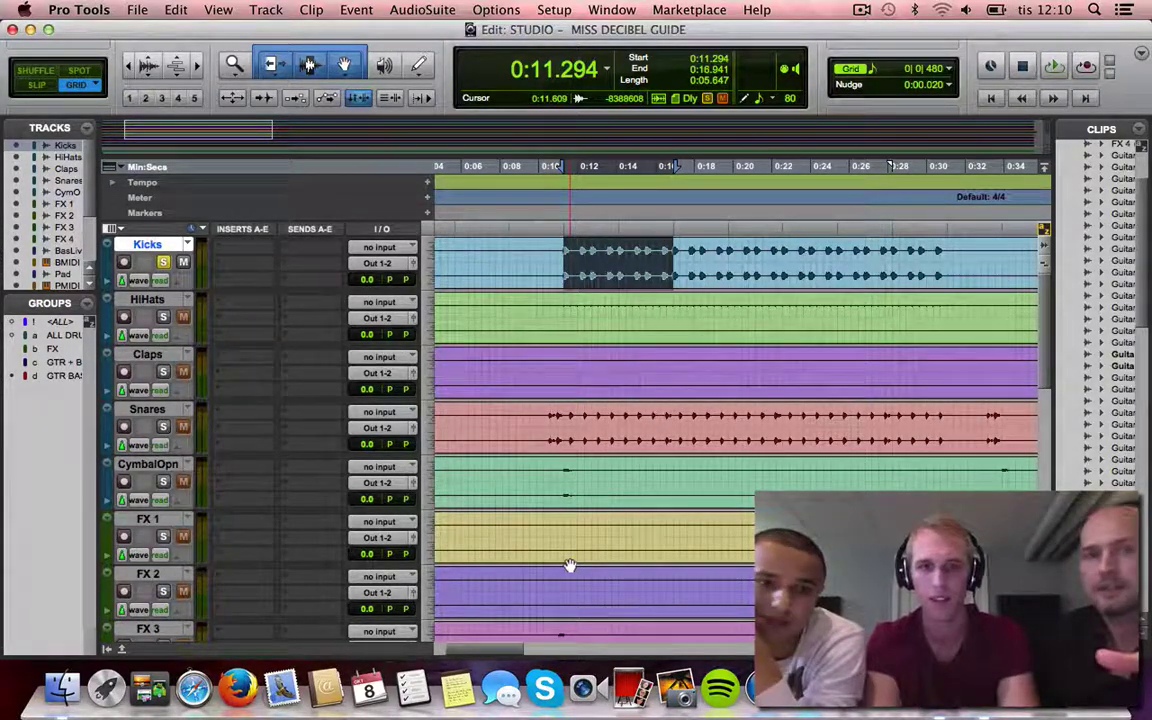
left_click(946, 246, "shift")
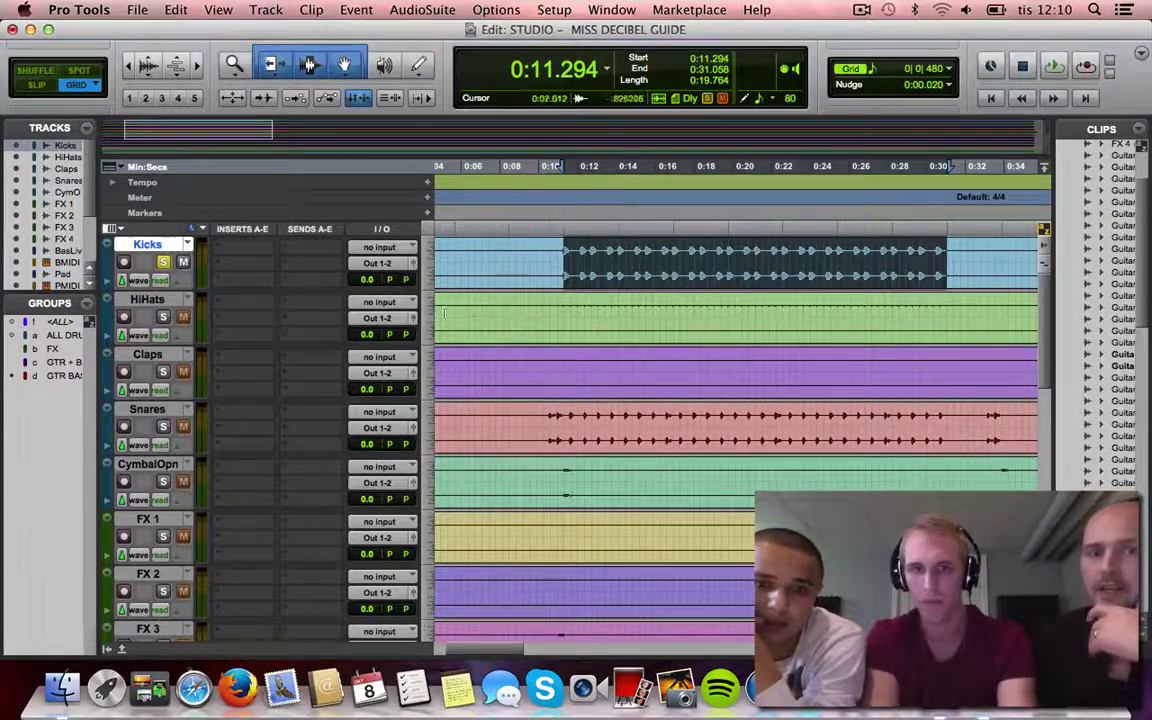
key("r")
key("super+bracketright")
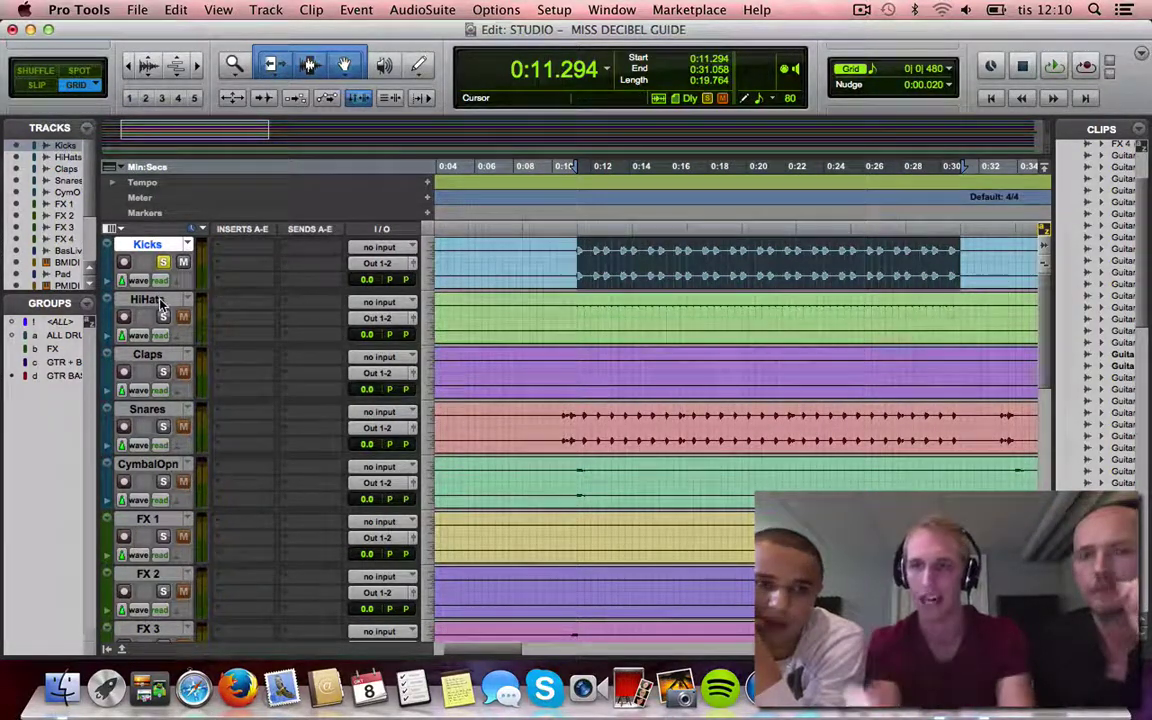
- Play the selected kick section in solo, stop playback, and turn off solo on the Kicks track
key("space")
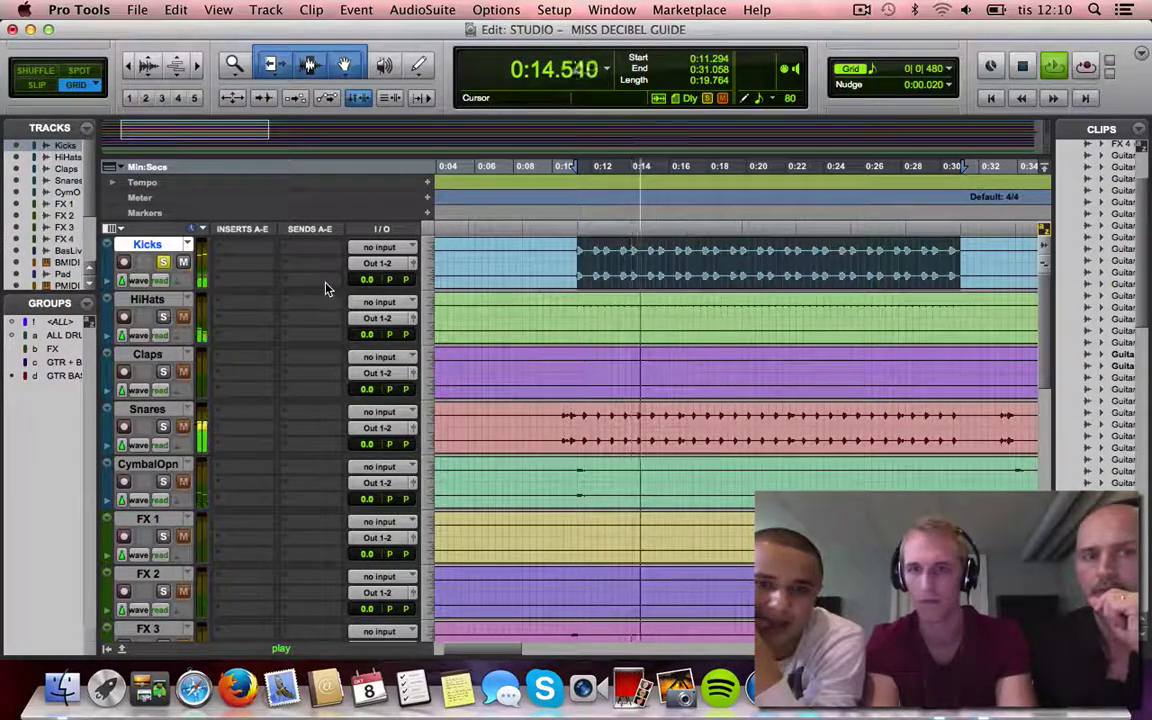
key("space")
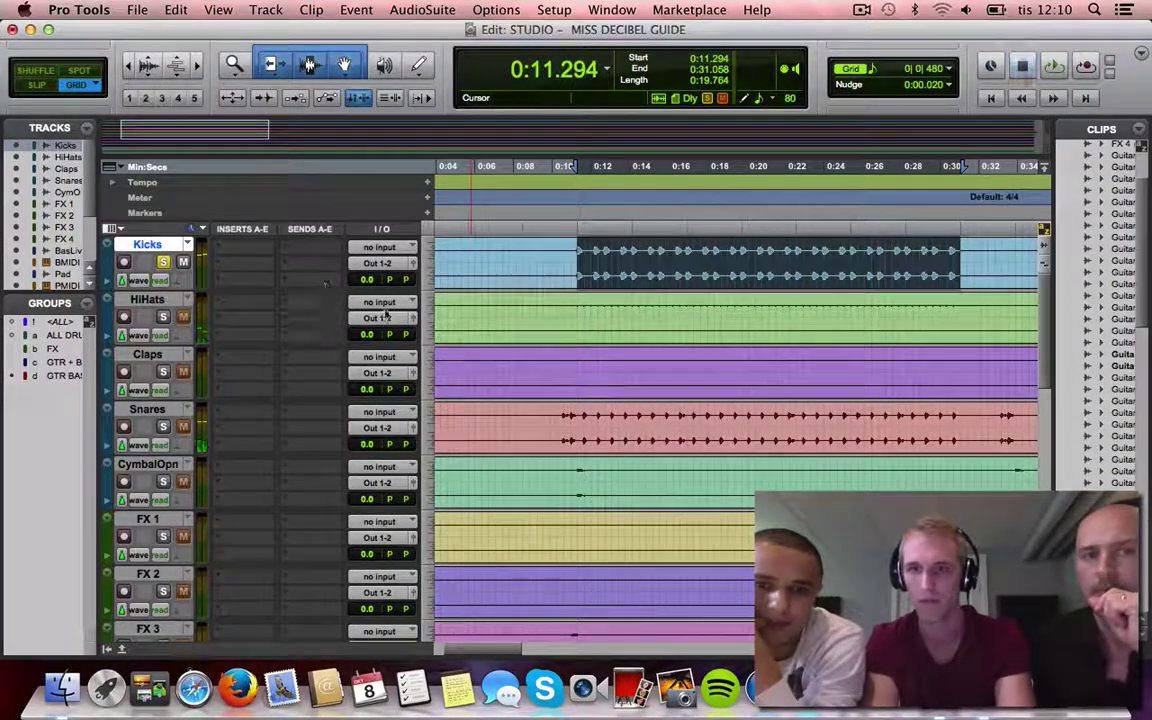
left_click(163, 262)
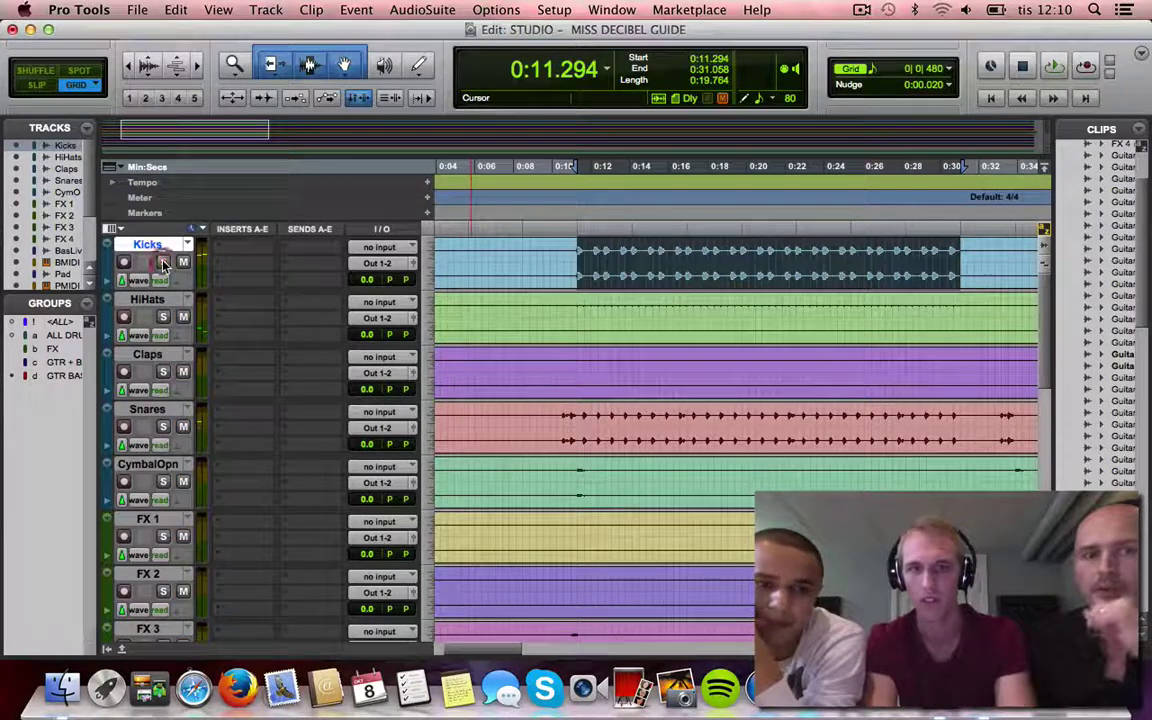
- Solo the HiHats together with the Kicks, play the selected section, and clear all solos
left_click(163, 317)
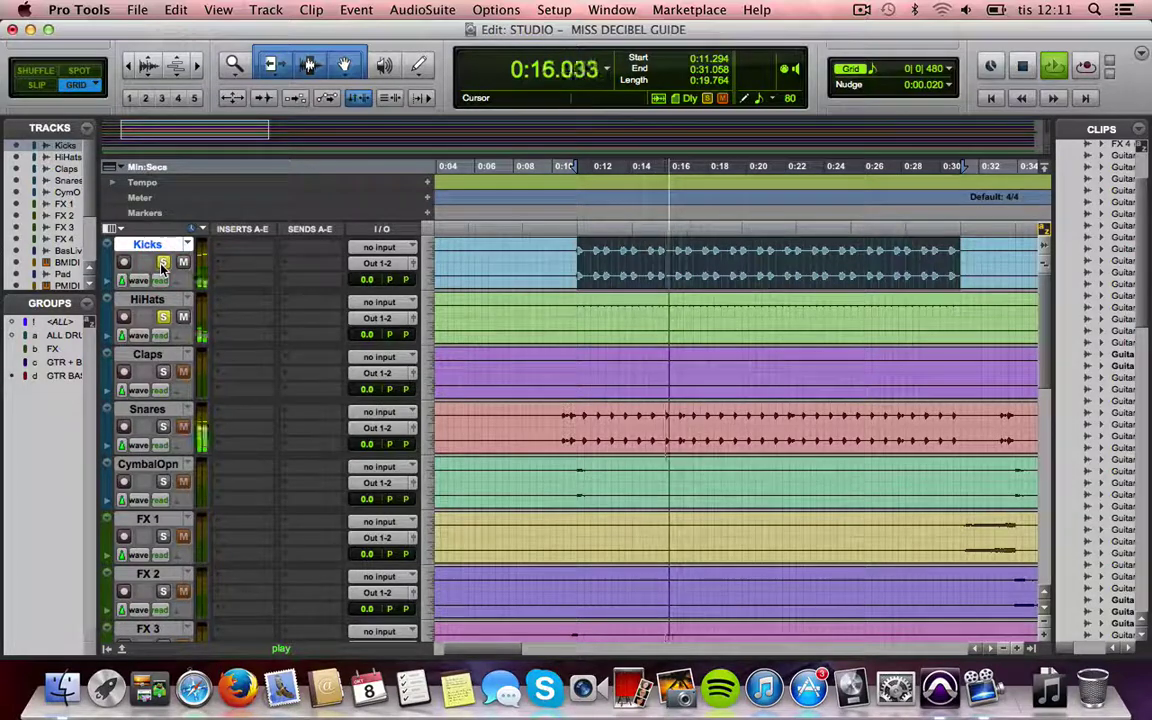
key("space")
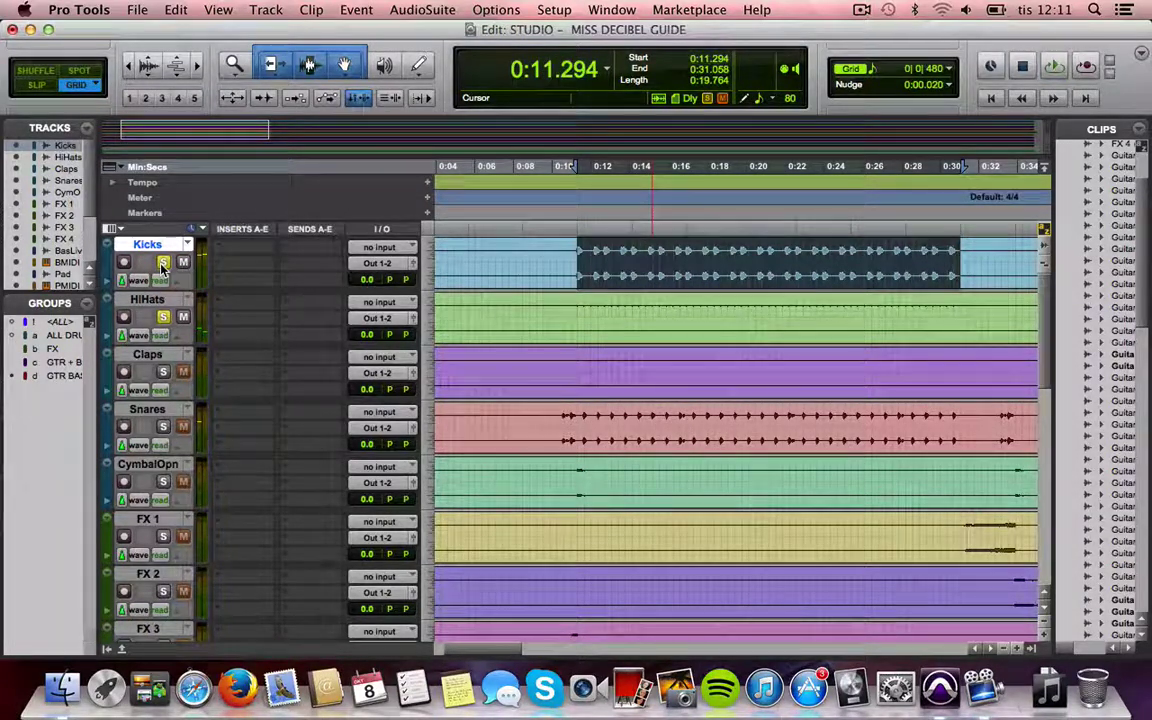
left_click(163, 262, "alt")
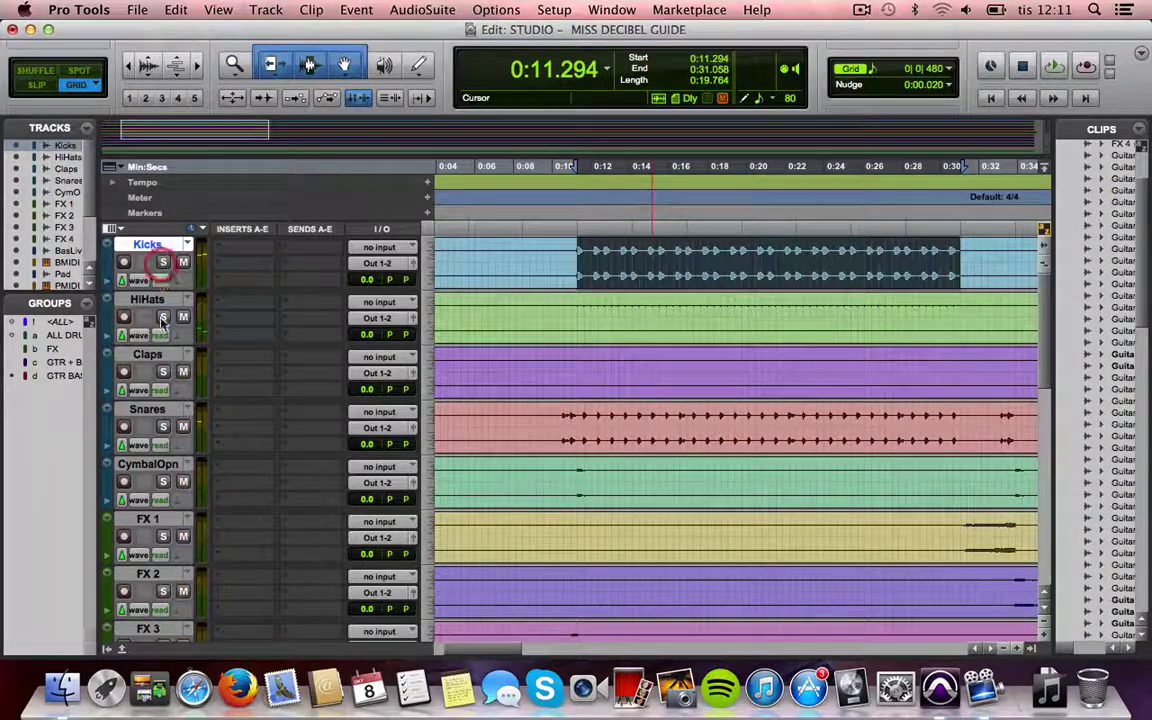
- Select and solo the Snares track, play the section, stop playback, and turn its solo off
left_click(150, 409)
left_click(163, 427)
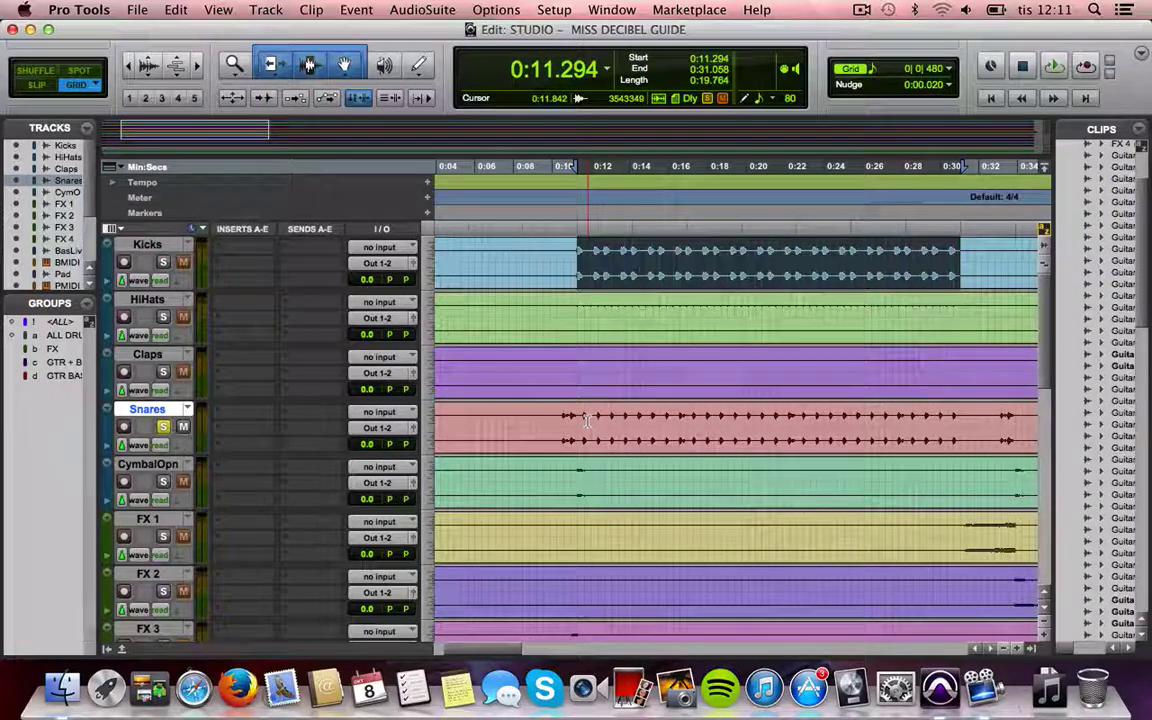
key("space")
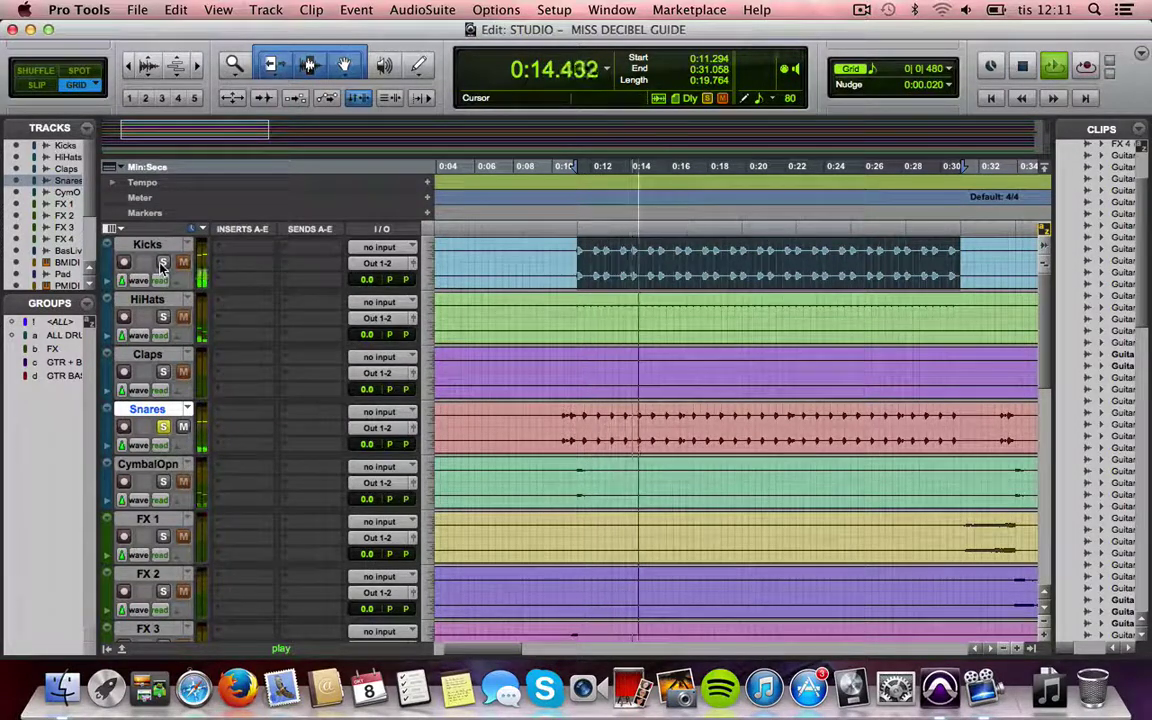
key("space")
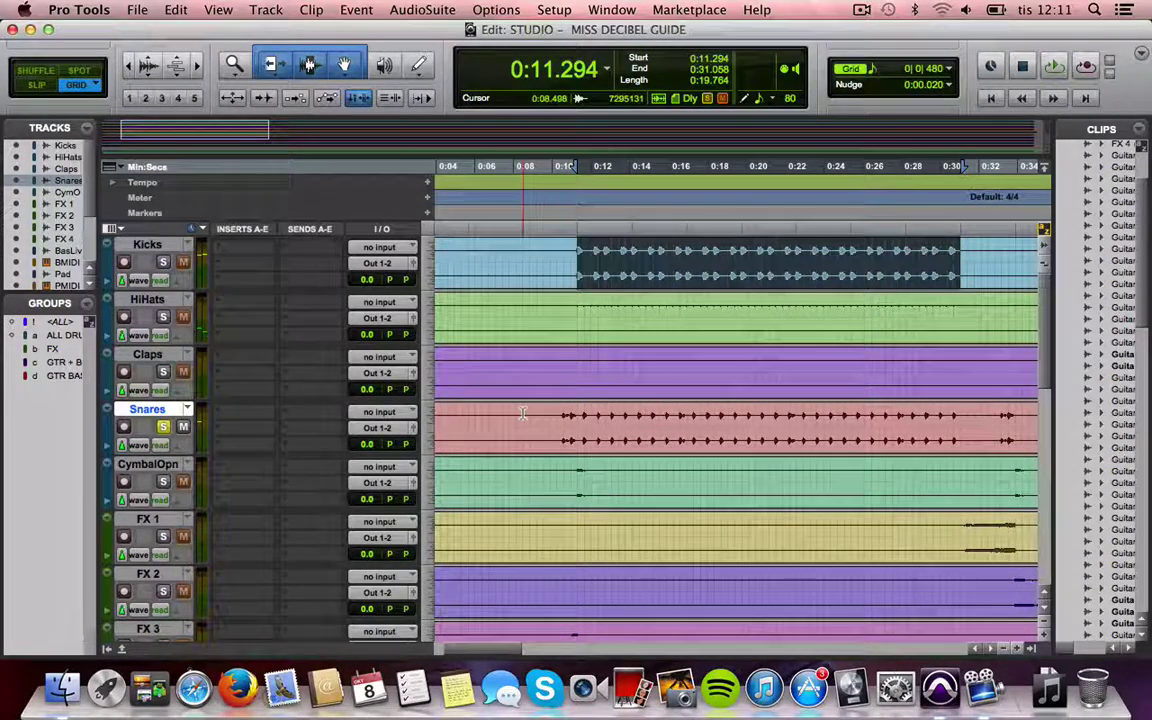
left_click(164, 428)
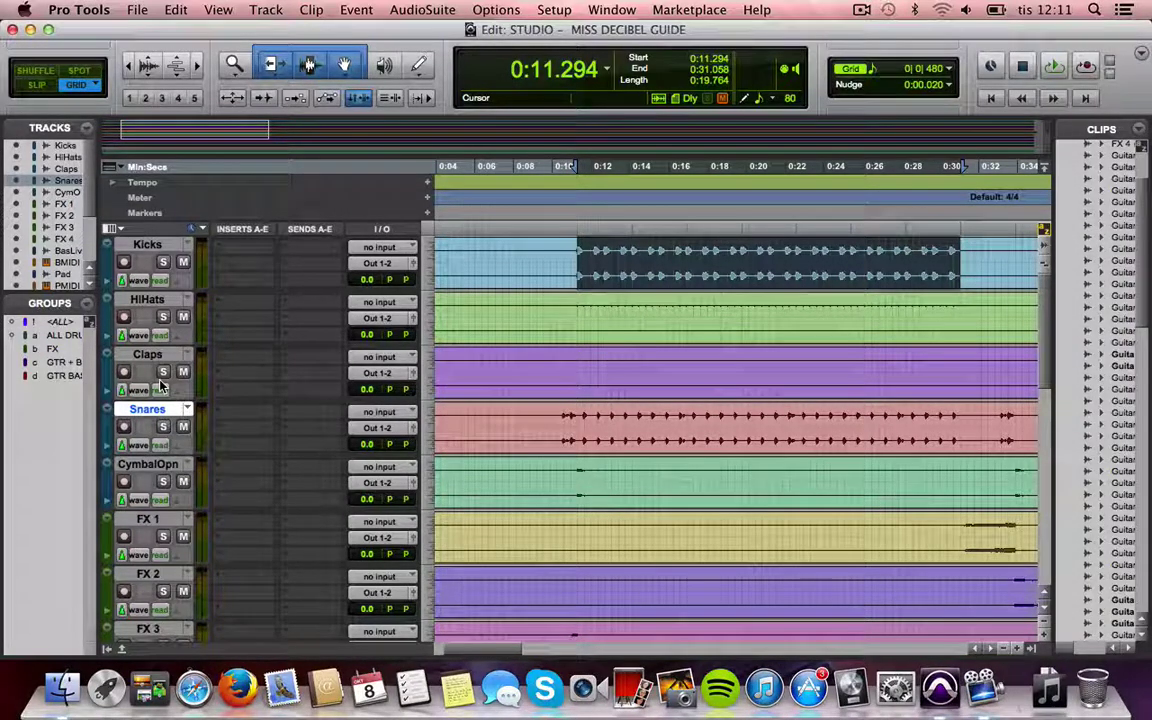
- Solo the CymbalOpn track and select the passage around its first cymbal hit from 0:10.941 to 0:18.000
left_click(163, 481)
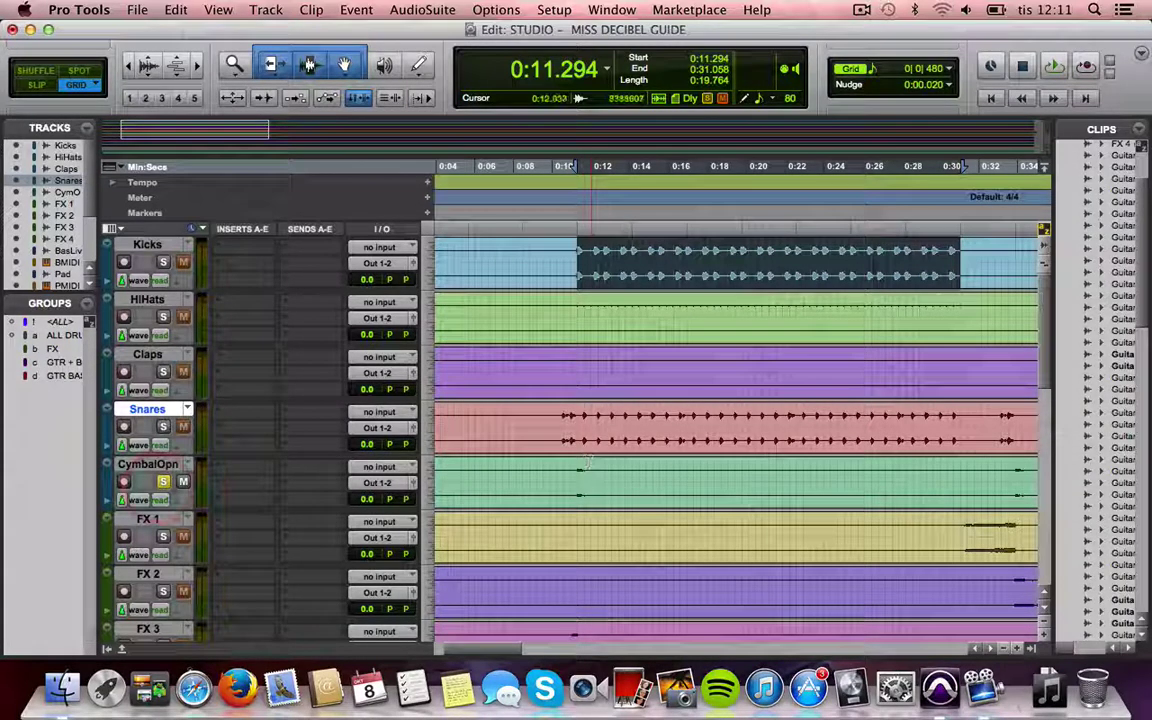
left_click_drag(576, 468, 708, 476)
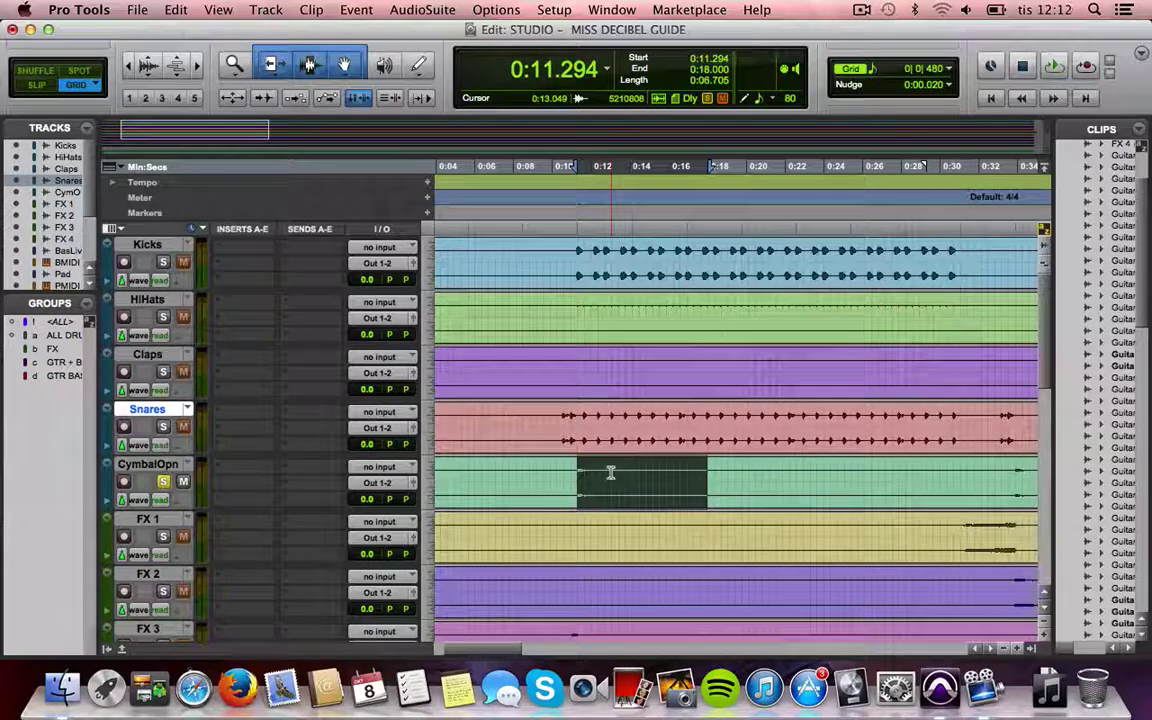
scroll(610, 472, "left", 3)
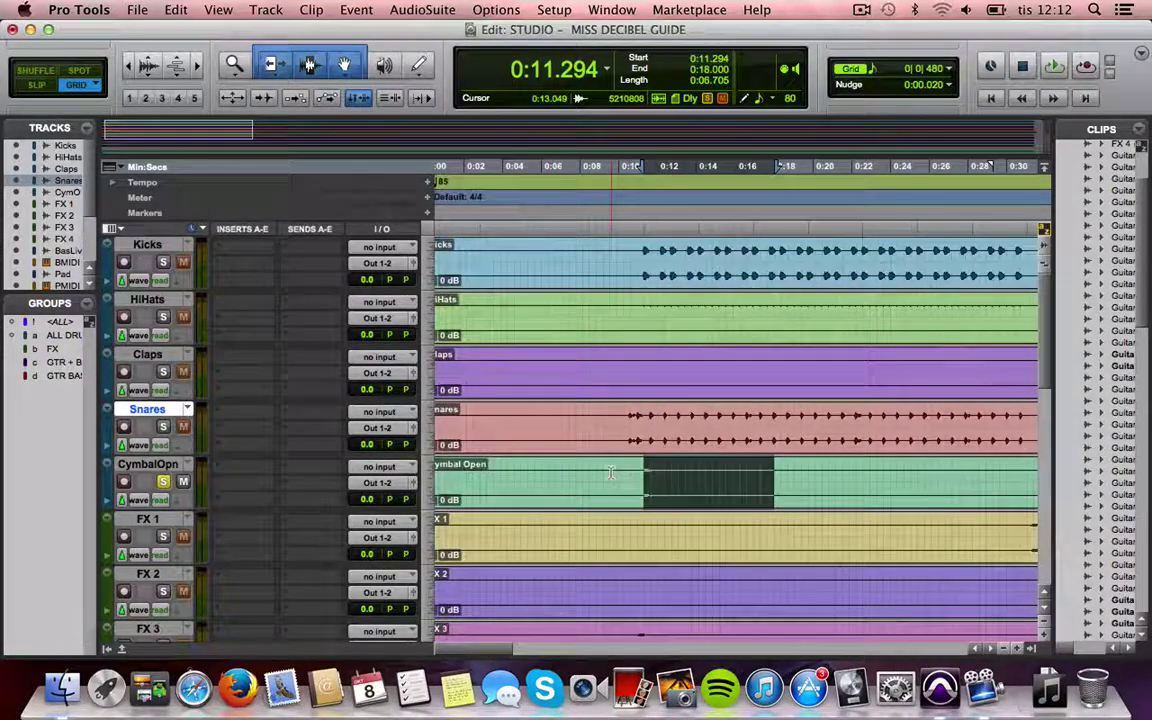
left_click(636, 467, "shift")
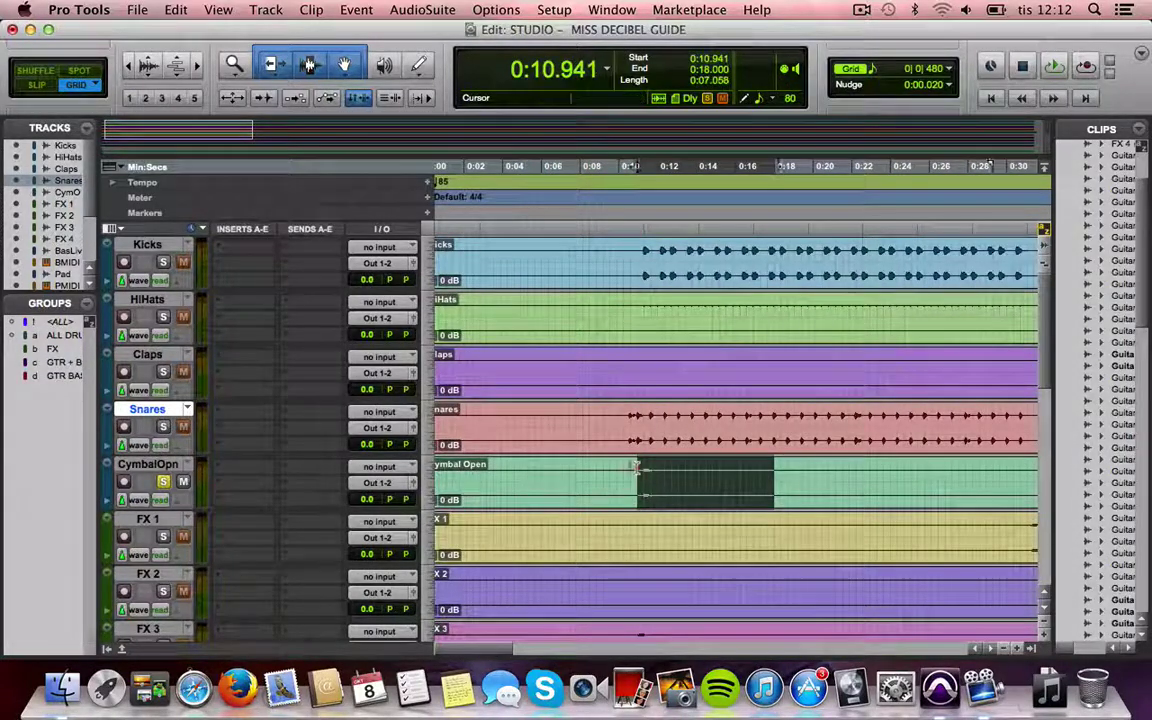
- Reselect the first cymbal hit on the CymbalOpn track more tightly, from 0:11.294 to 0:14.470
scroll(636, 467, "right", 2)
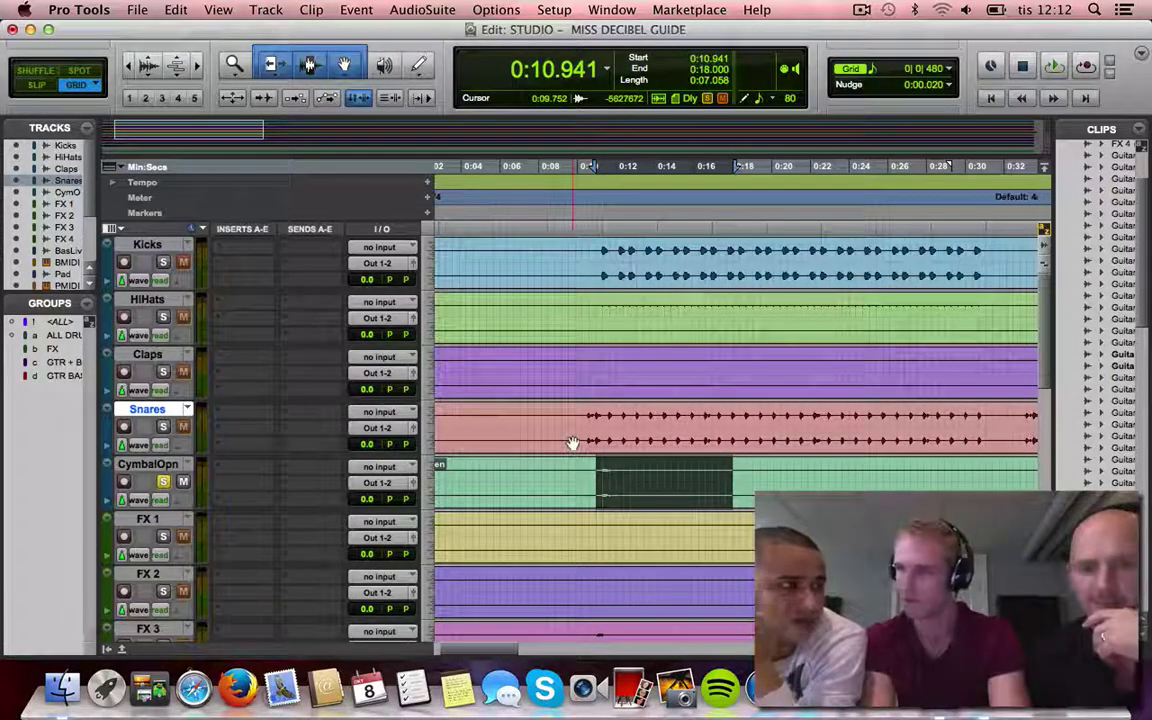
key("t")
key("t")
left_click(755, 471)
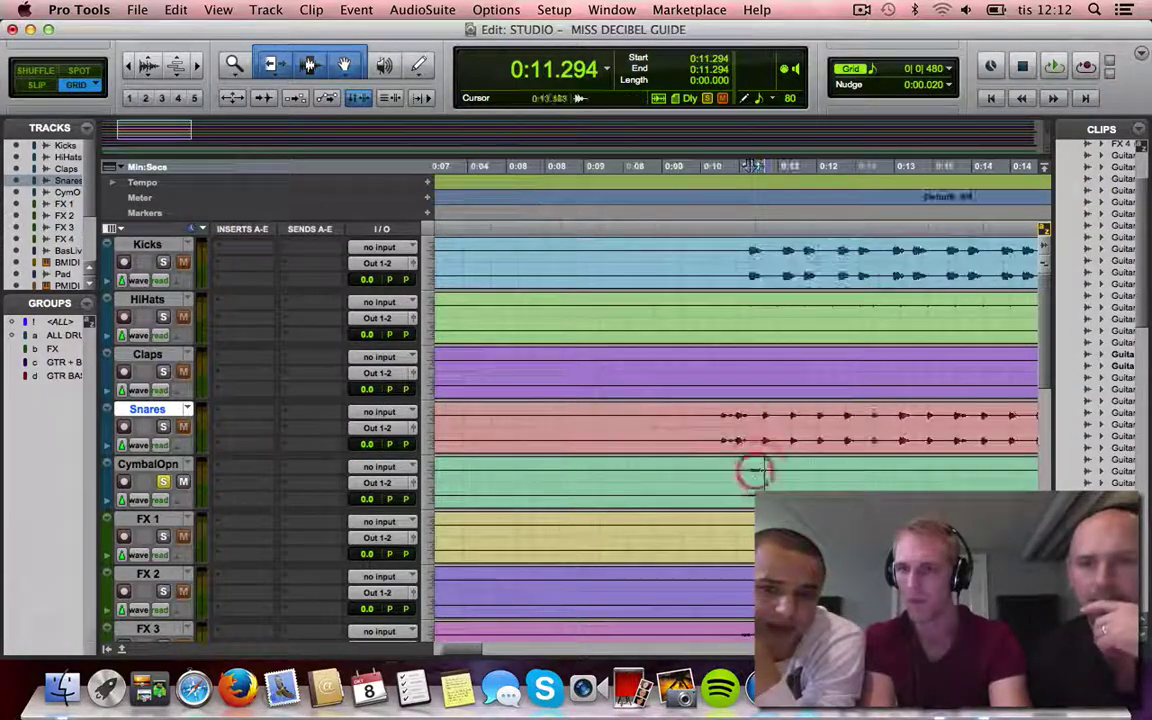
left_click_drag(755, 471, 878, 480)
key("t")
key("t")
scroll(781, 482, "right", 2)
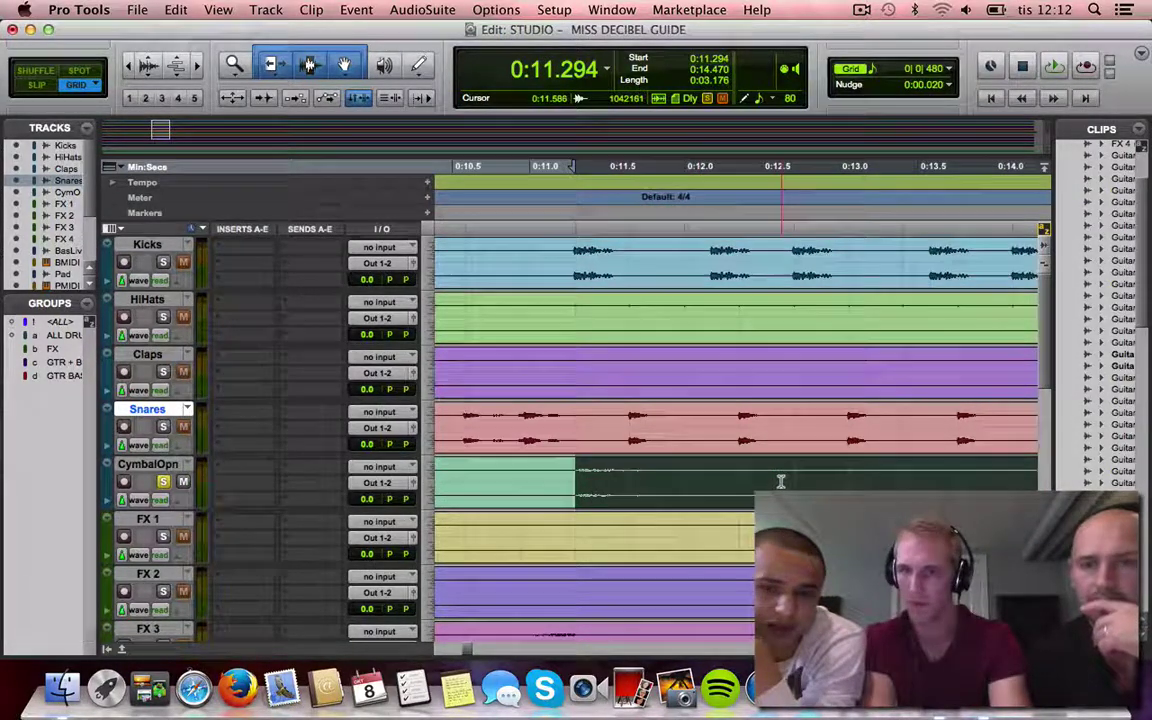
- Play the selected cymbal hit in solo twice, stop playback, and turn off solo on the CymbalOpn track
key("space")
scroll(781, 481, "down", 1)
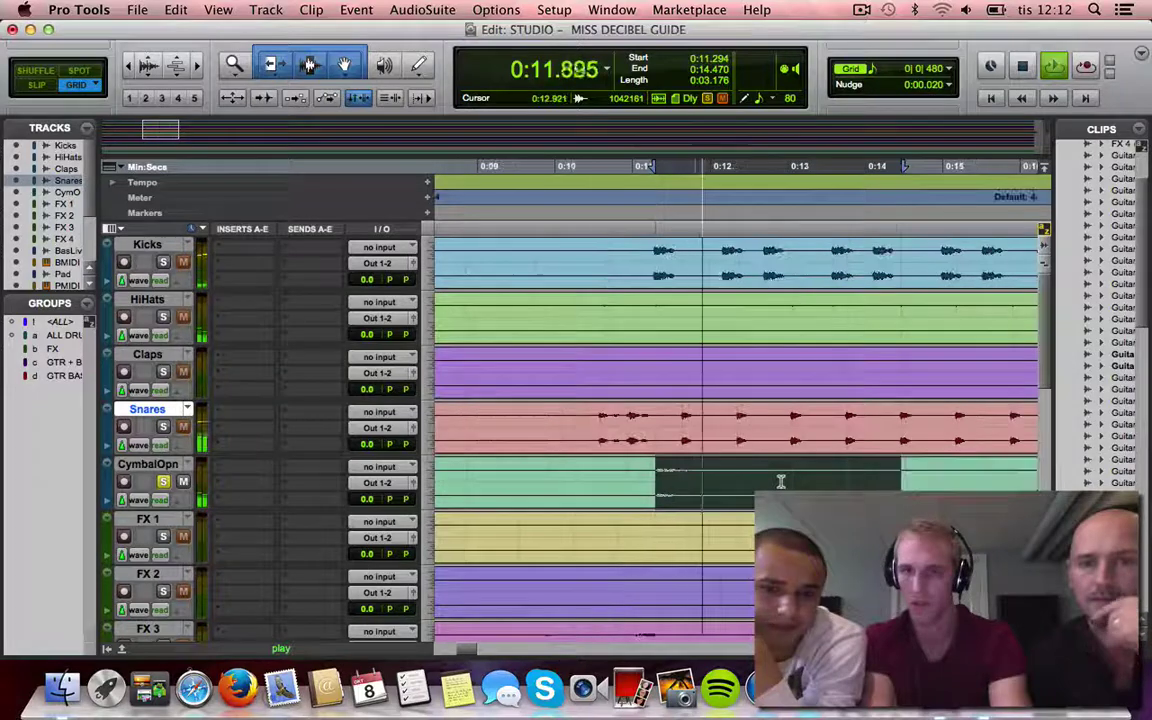
scroll(781, 481, "down", 3)
key("space")
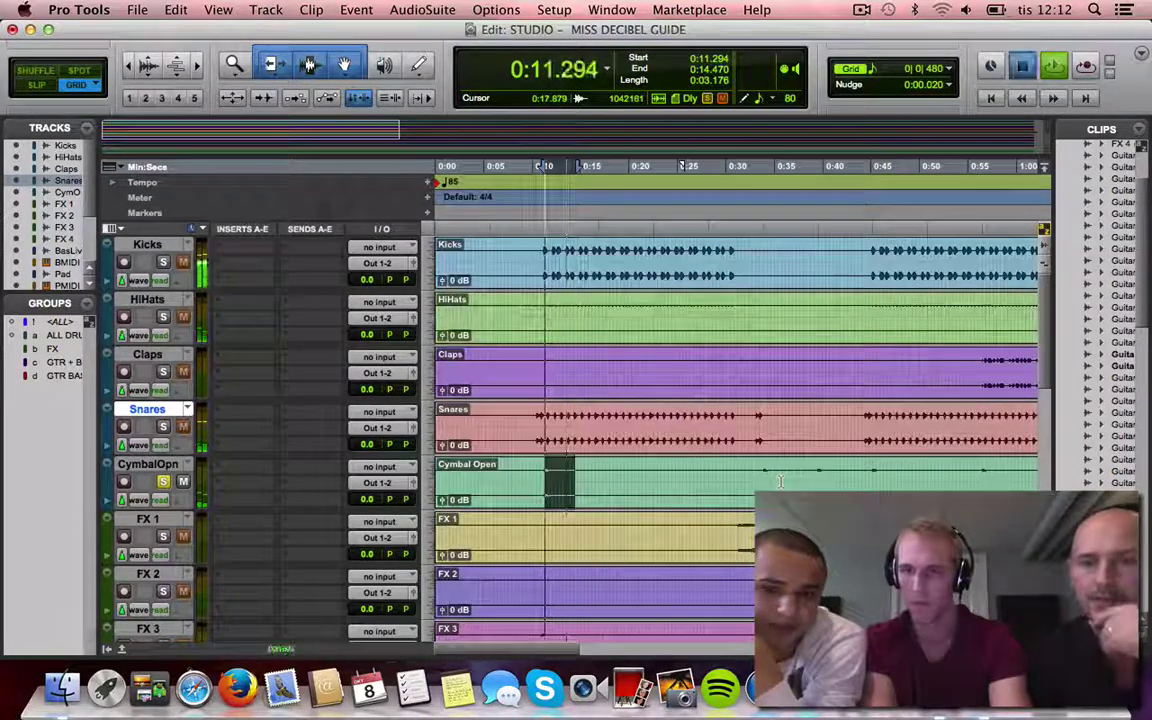
key("space")
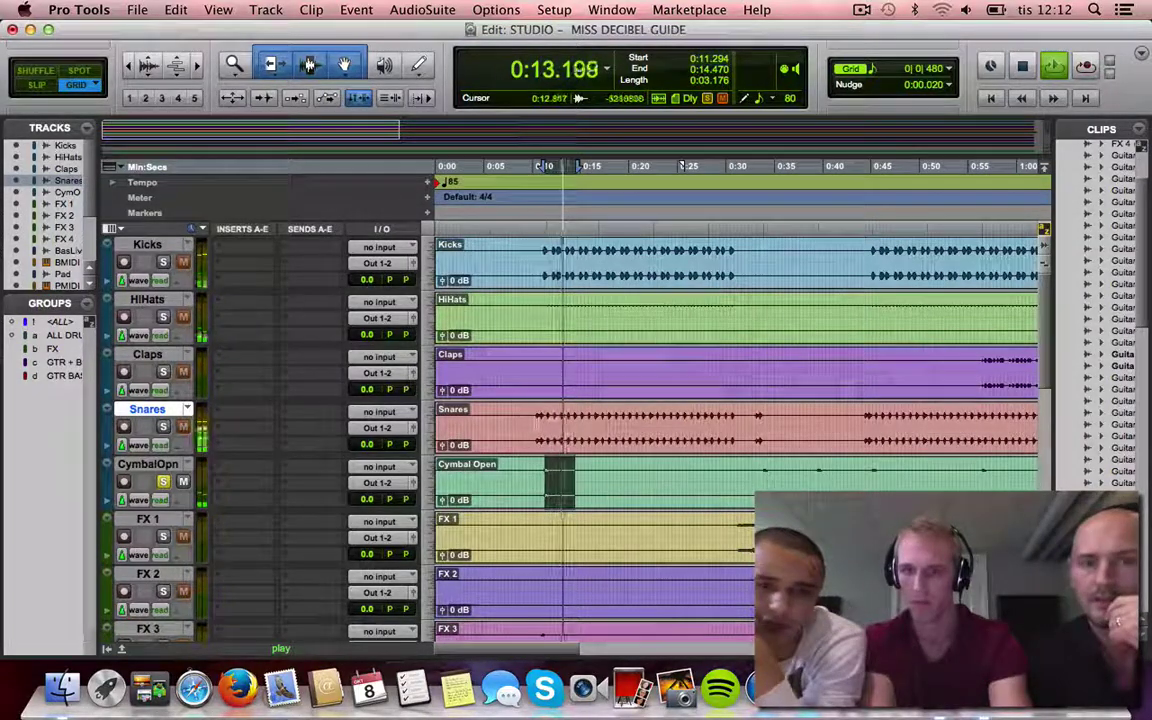
key("space")
left_click(164, 482)
- Place the playback start on the Snares track at 0:10.235, just before the first snare hits
left_click(555, 420)
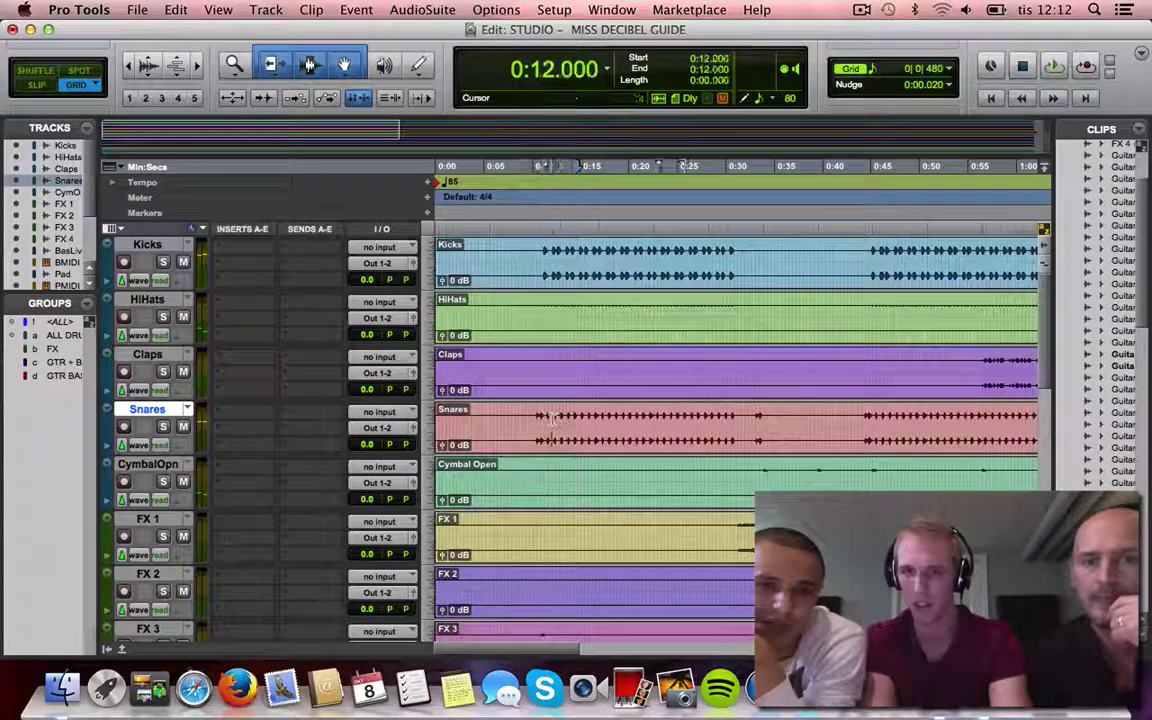
key("t")
key("t")
key("t")
left_click(600, 414)
- Play all drum tracks together from just before the first snare hits, and stop playback
key("space")
key("super+bracketleft")
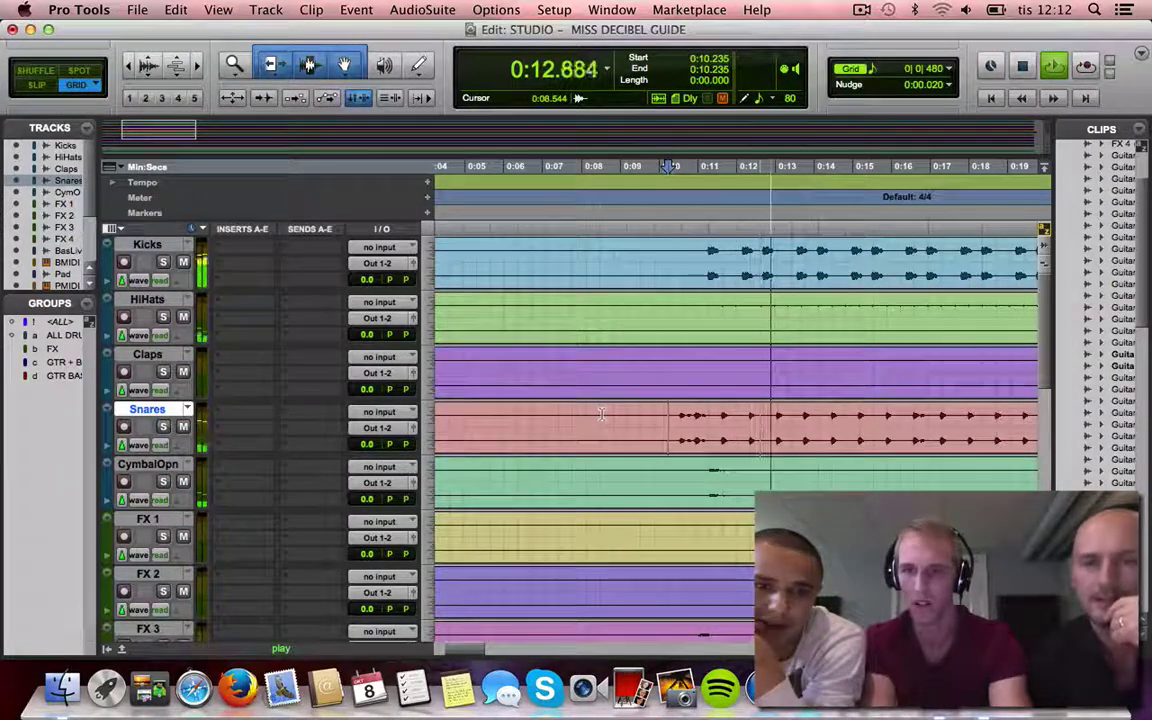
key("space")
key("super+bracketleft")
key("super+bracketleft")
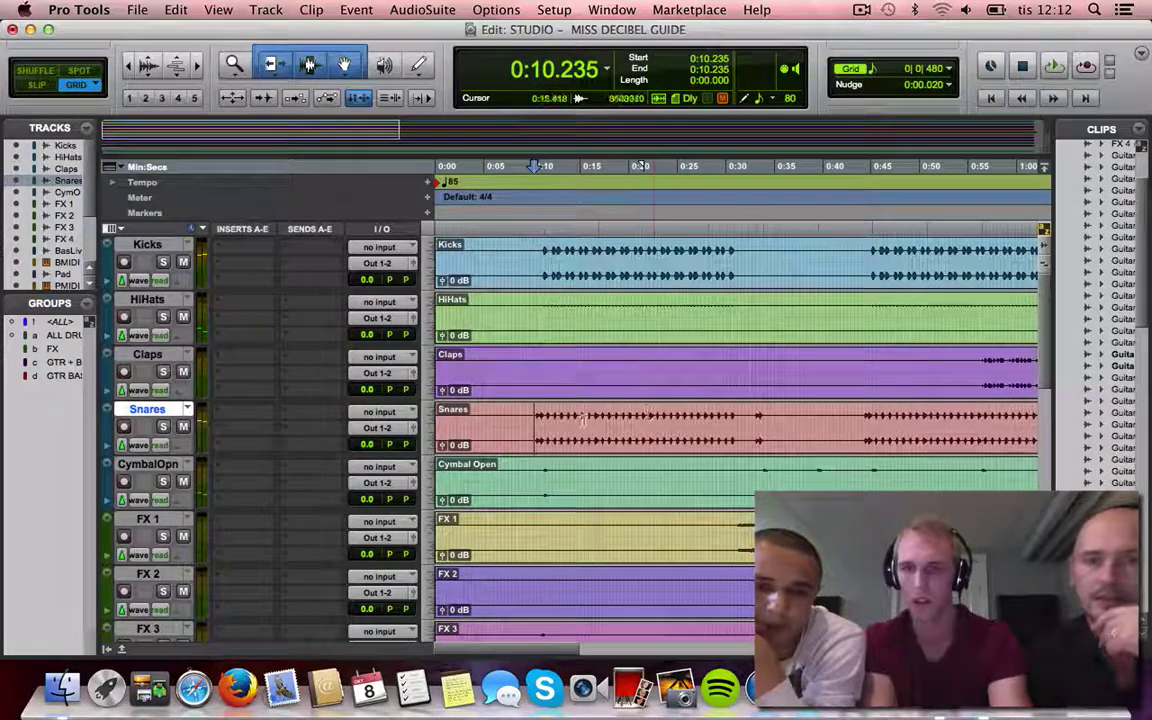